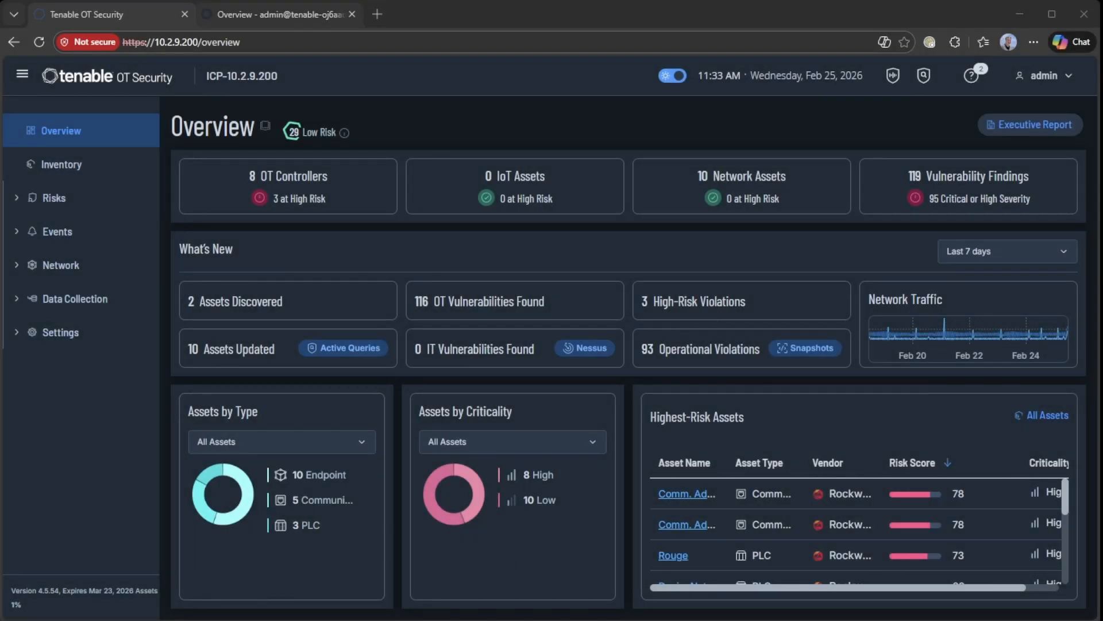
# Switch to the Tenable Core admin console tab and go to Update Management
pyautogui.click(279, 14)
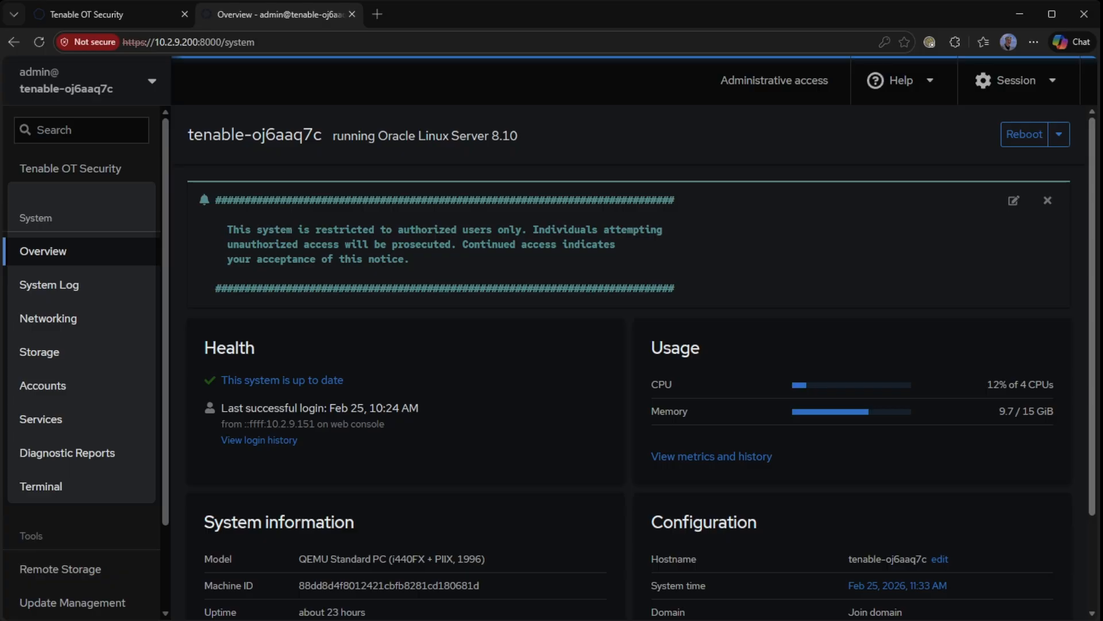
pyautogui.scroll(-3, 72, 517)
pyautogui.click(71, 535)
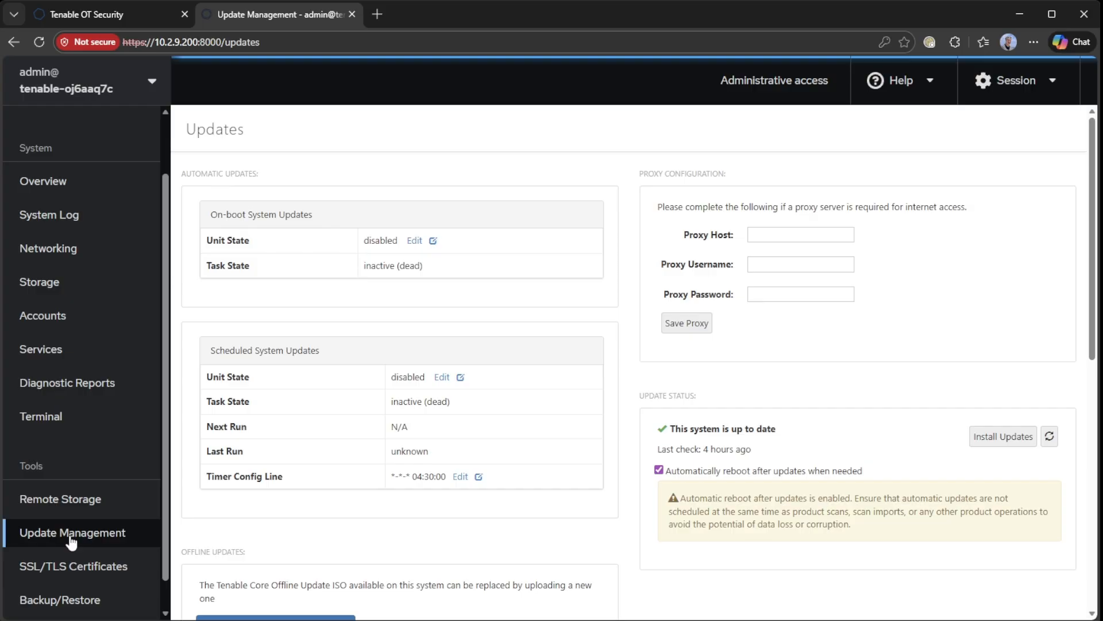
# Upload the offline updates ISO file under Offline Updates and wait for it to finish
pyautogui.scroll(-2, 522, 573)
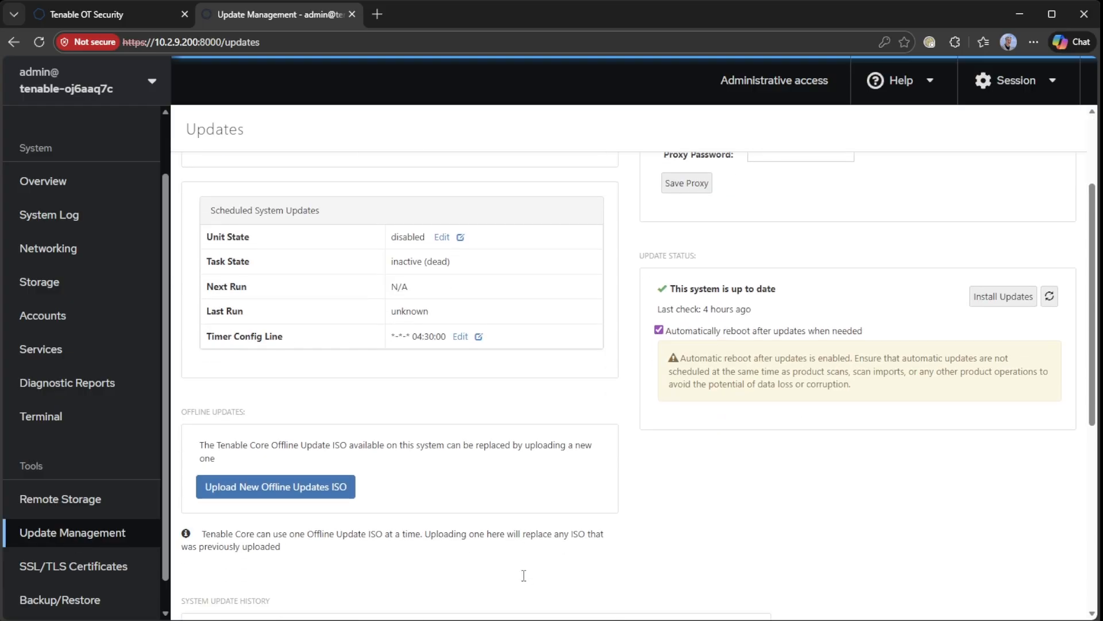
pyautogui.click(233, 498)
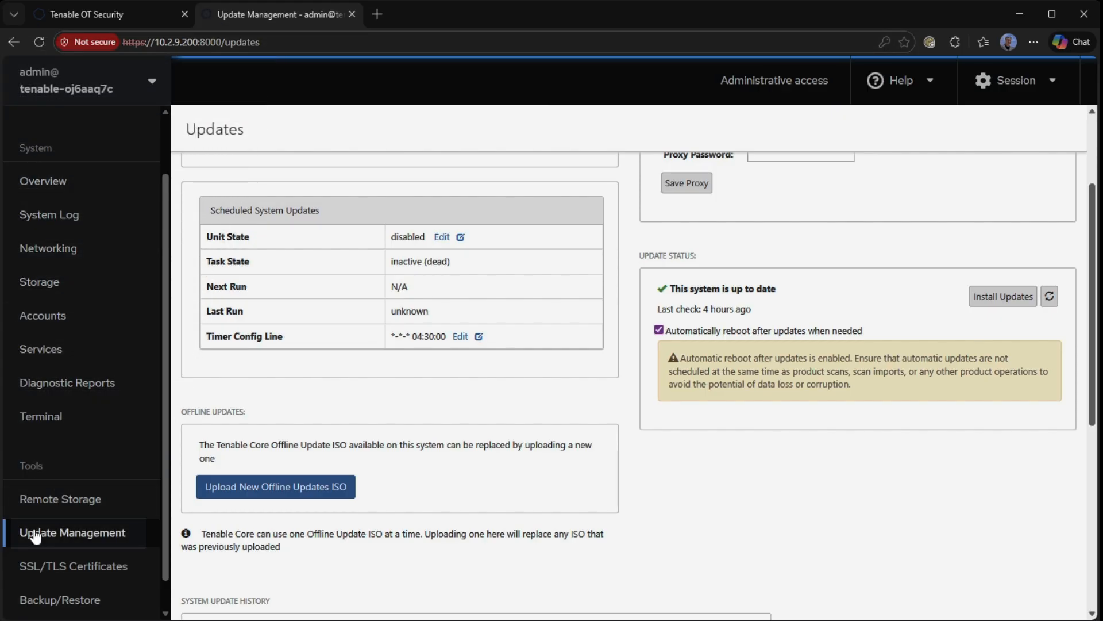
pyautogui.click(251, 497)
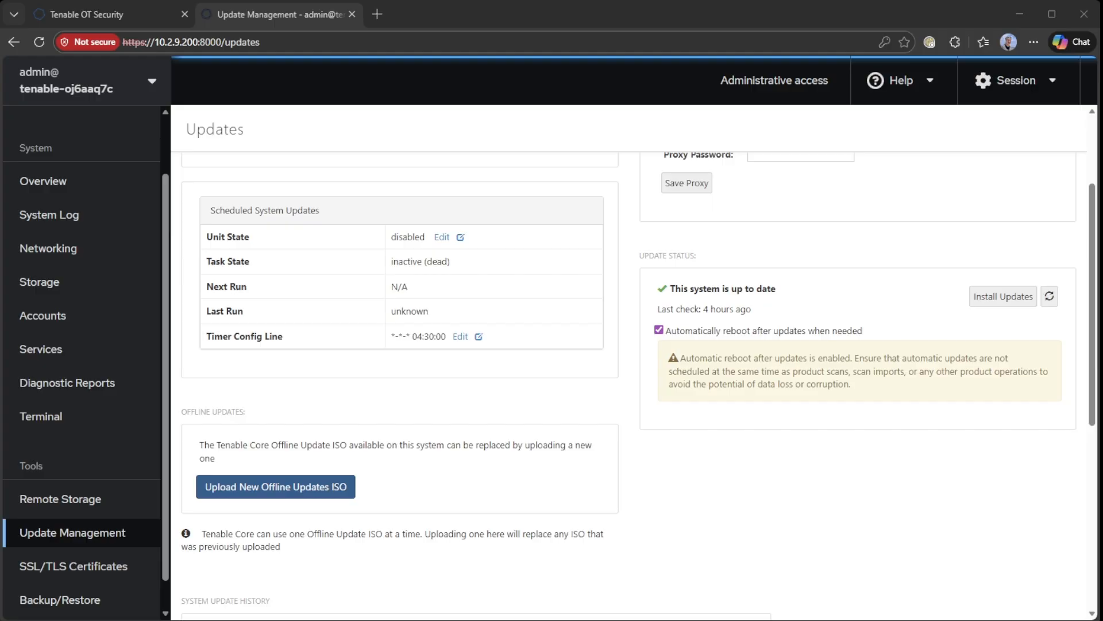
pyautogui.click(726, 472)
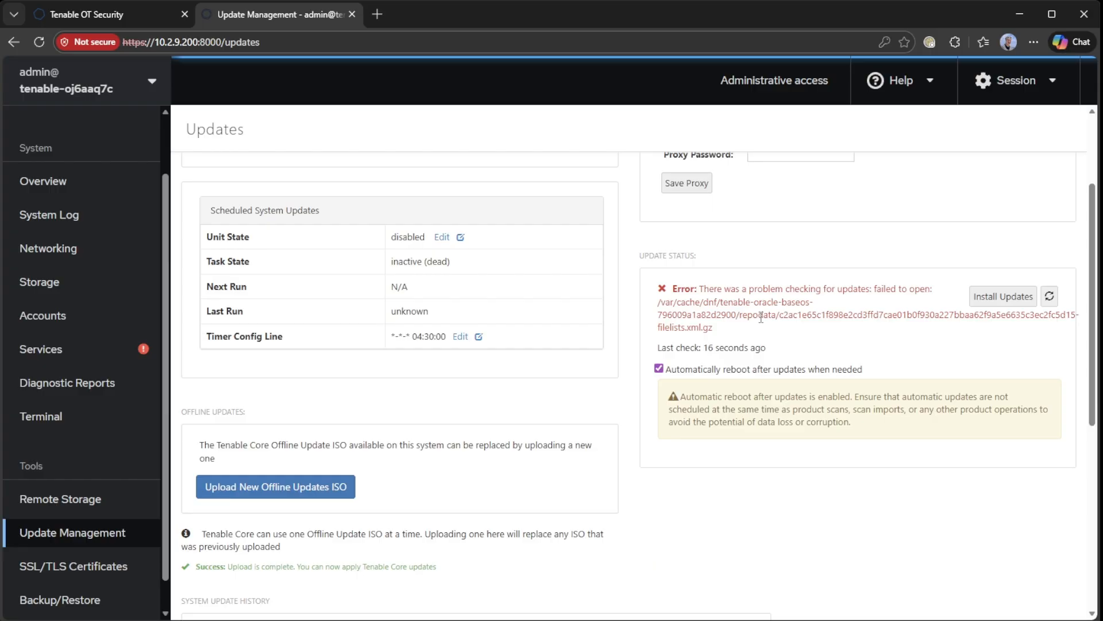
pyautogui.scroll(2, 805, 390)
pyautogui.scroll(-1, 804, 390)
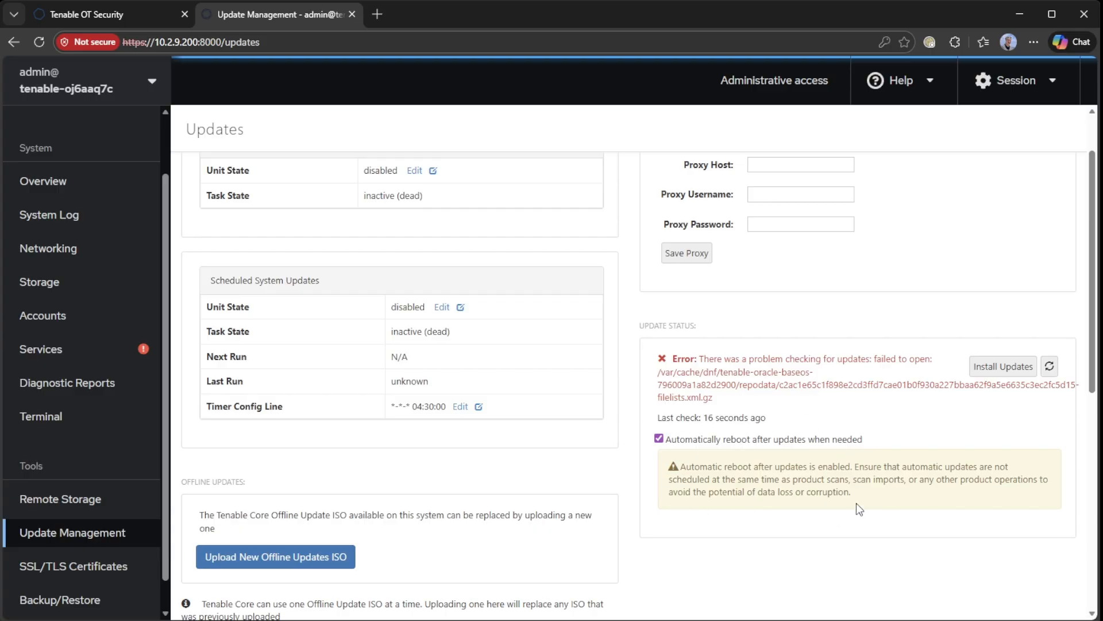
pyautogui.scroll(1, 854, 498)
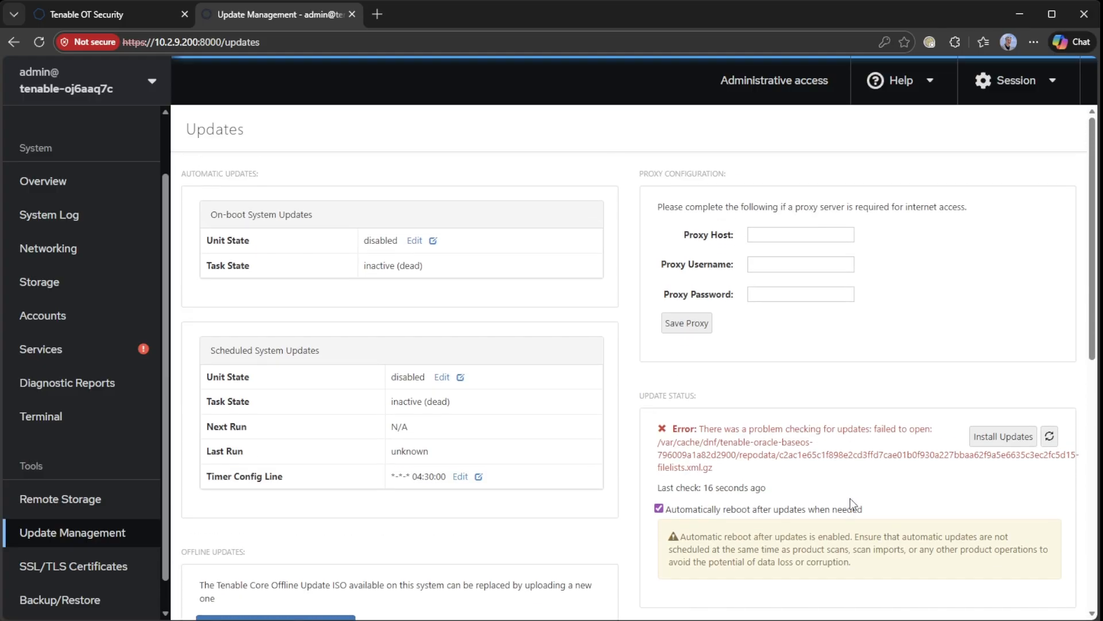
# Reboot the appliance from Overview with No delay
pyautogui.click(73, 192)
pyautogui.click(1027, 136)
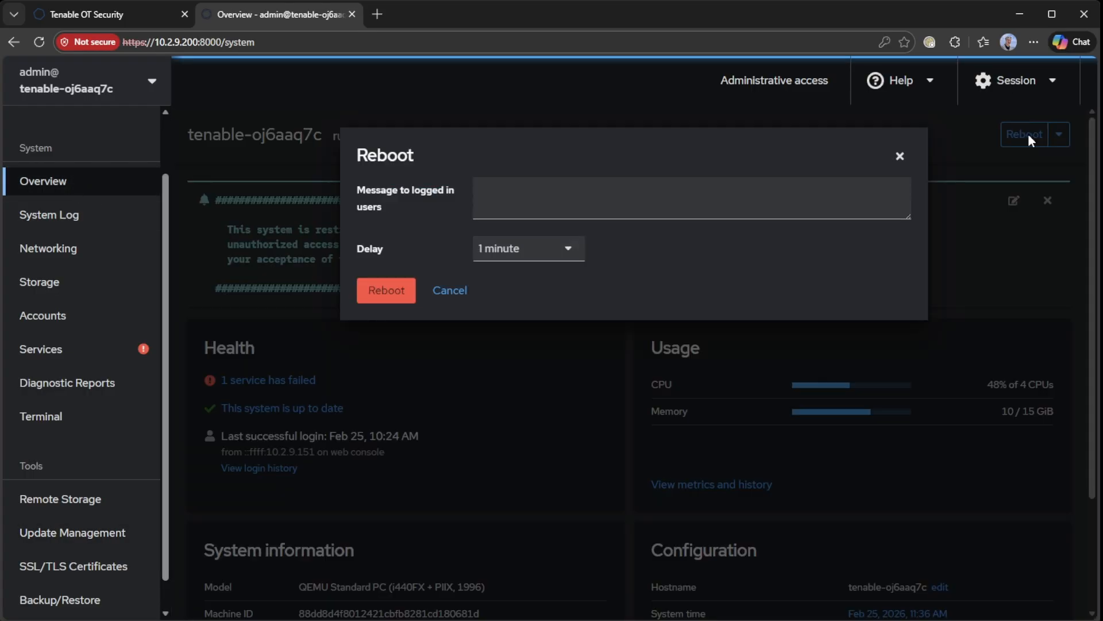
pyautogui.click(512, 249)
pyautogui.click(497, 278)
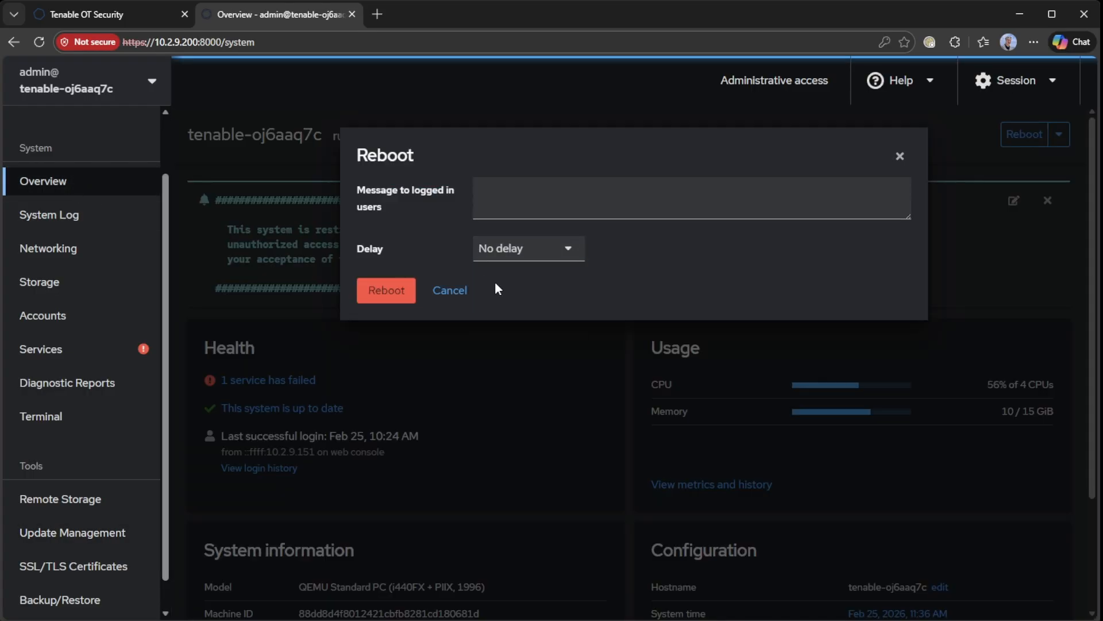
pyautogui.click(366, 297)
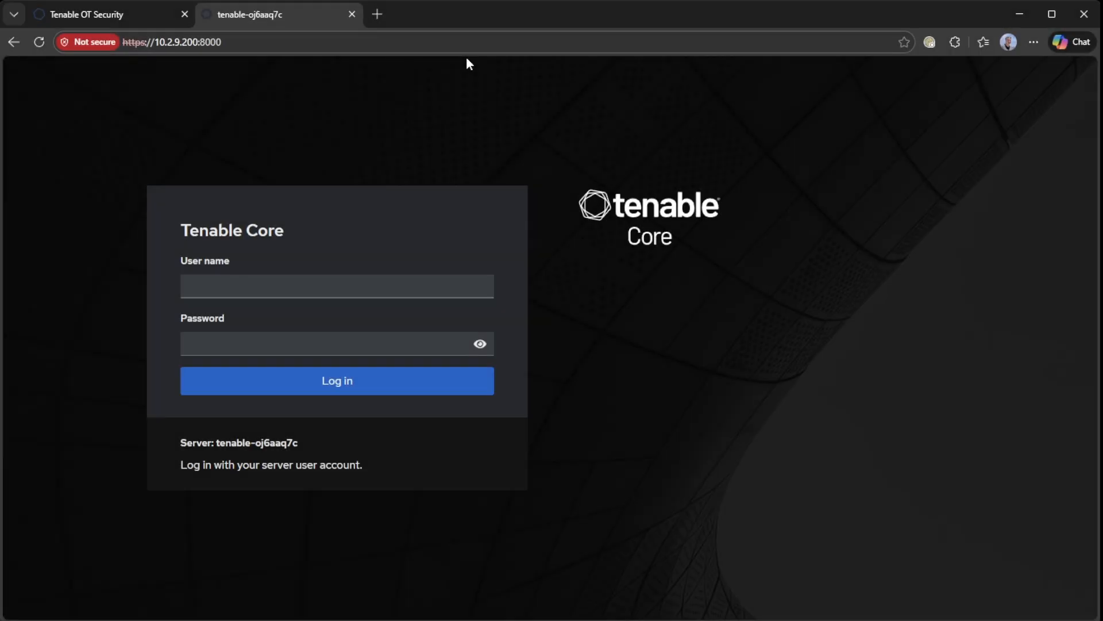
# Sign back in to Tenable Core with the admin account and its password
pyautogui.write('admin')
pyautogui.press('Tab')
pyautogui.write('a•••••••••••')
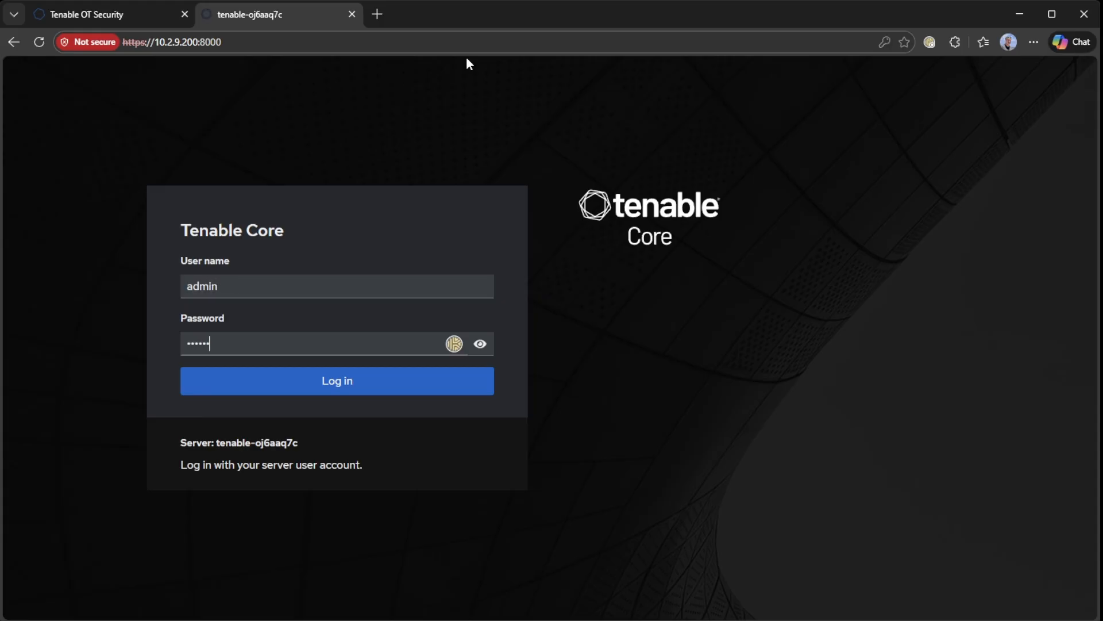
pyautogui.write('••')
pyautogui.press('Return')
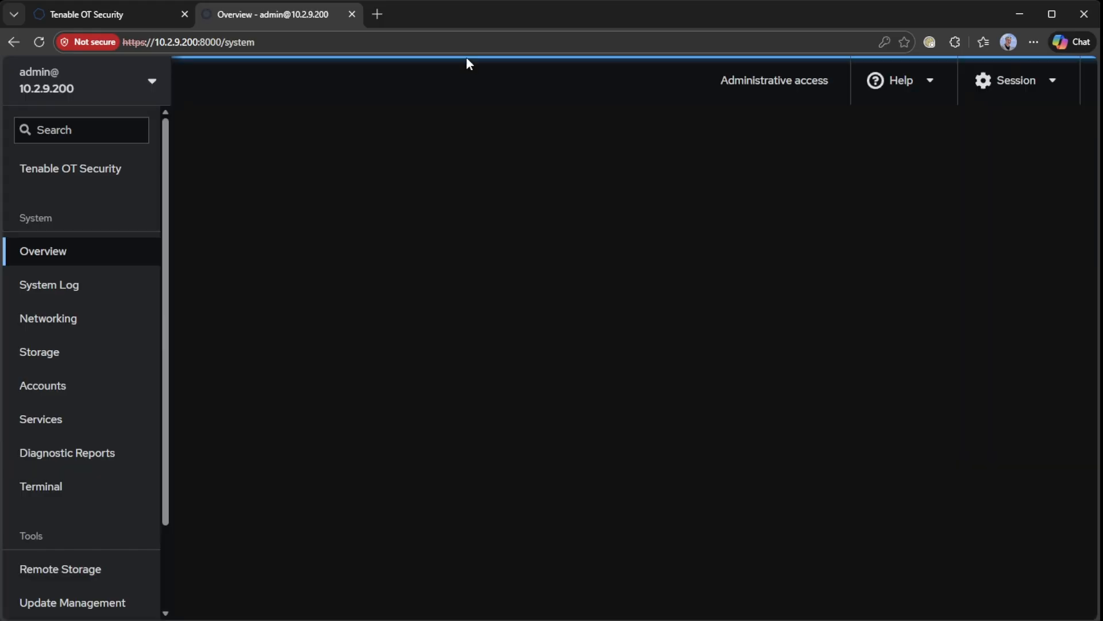
pyautogui.scroll(-3, 438, 467)
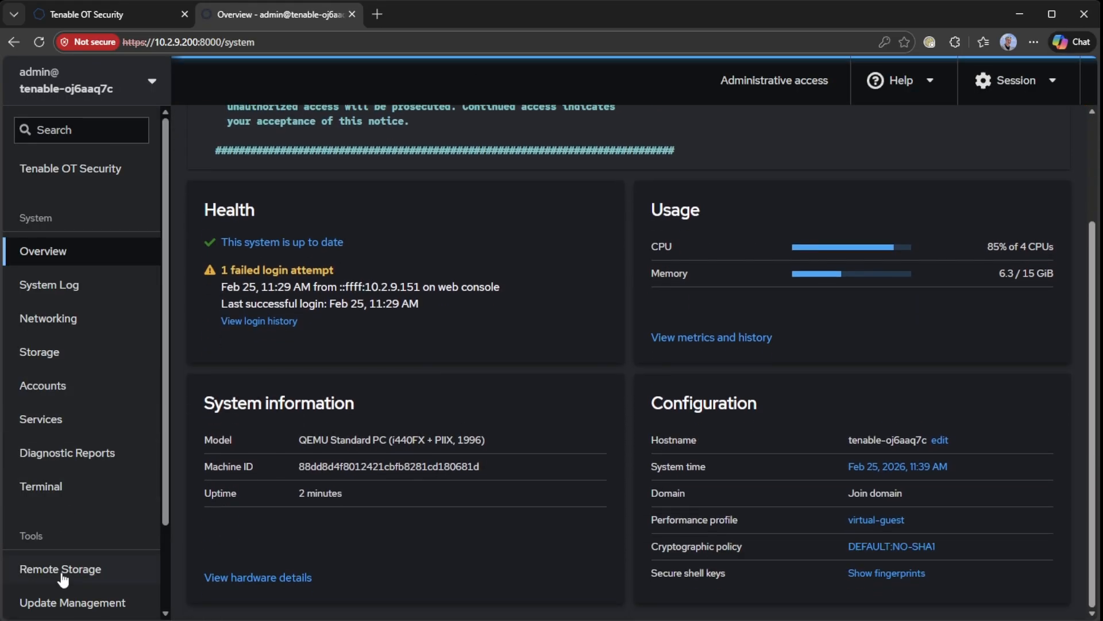
pyautogui.scroll(-2, 63, 578)
# Install the pending system updates in Update Management, then go to the Tenable OT Security page
pyautogui.click(78, 543)
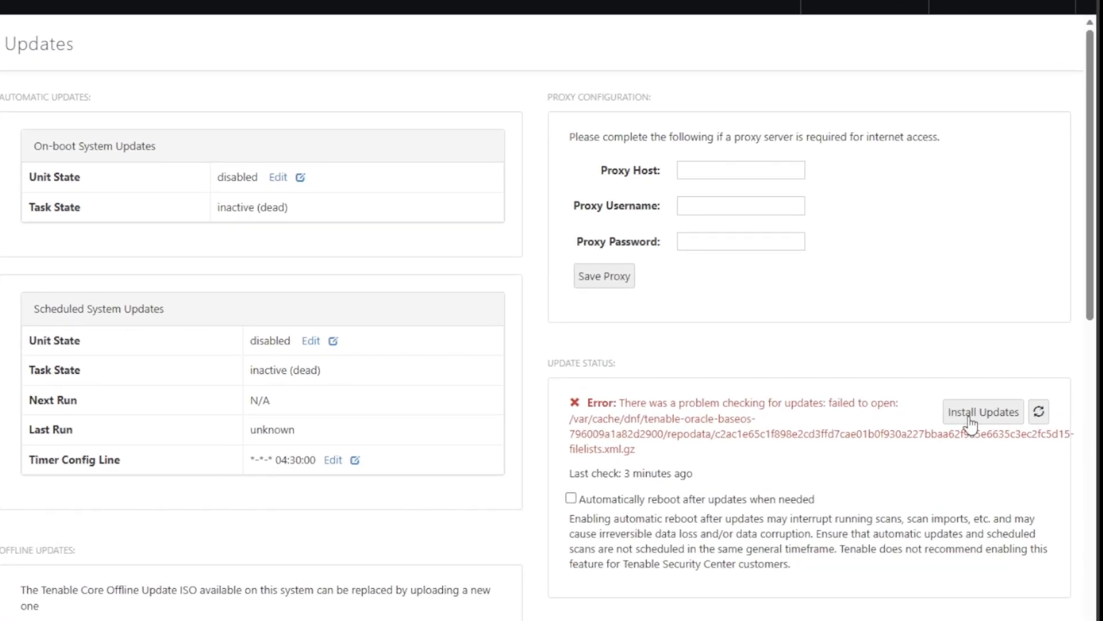
pyautogui.click(970, 418)
pyautogui.scroll(-3, 754, 480)
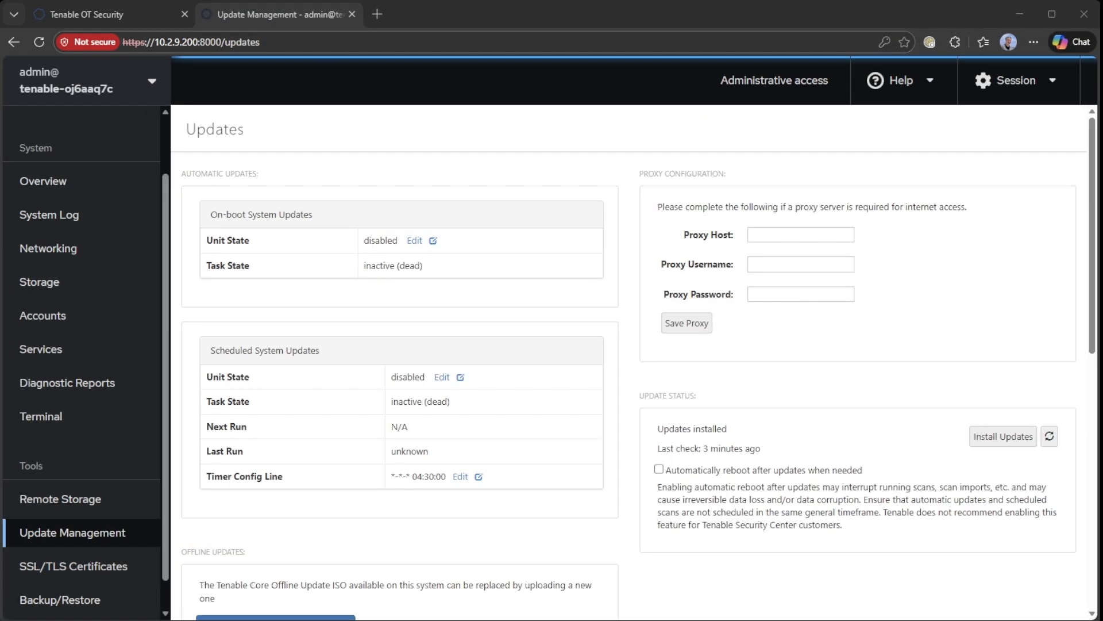
pyautogui.moveTo(662, 429); pyautogui.dragTo(767, 445)
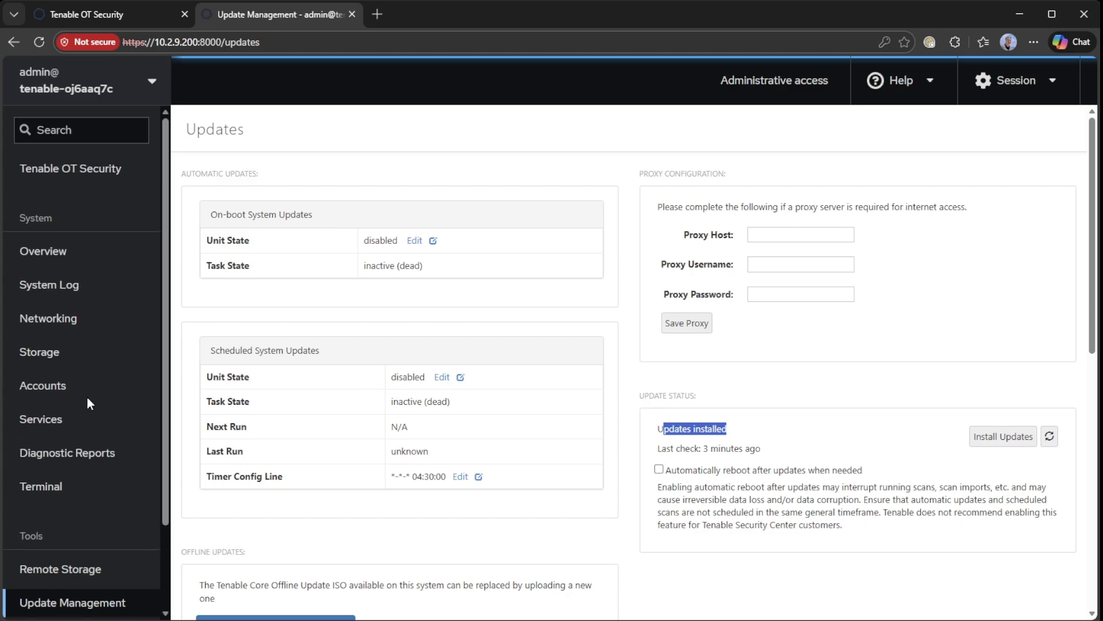
pyautogui.click(84, 183)
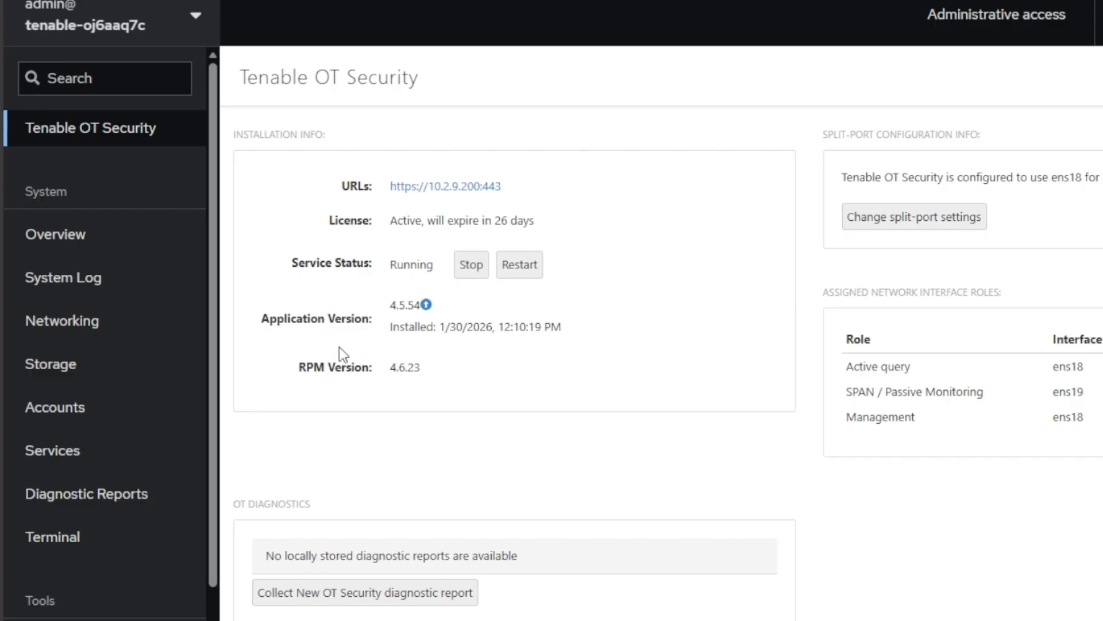
# Start the Tenable OT Security upgrade from 4.5.54 to 4.6.23 and open a new browser tab
pyautogui.click(426, 304)
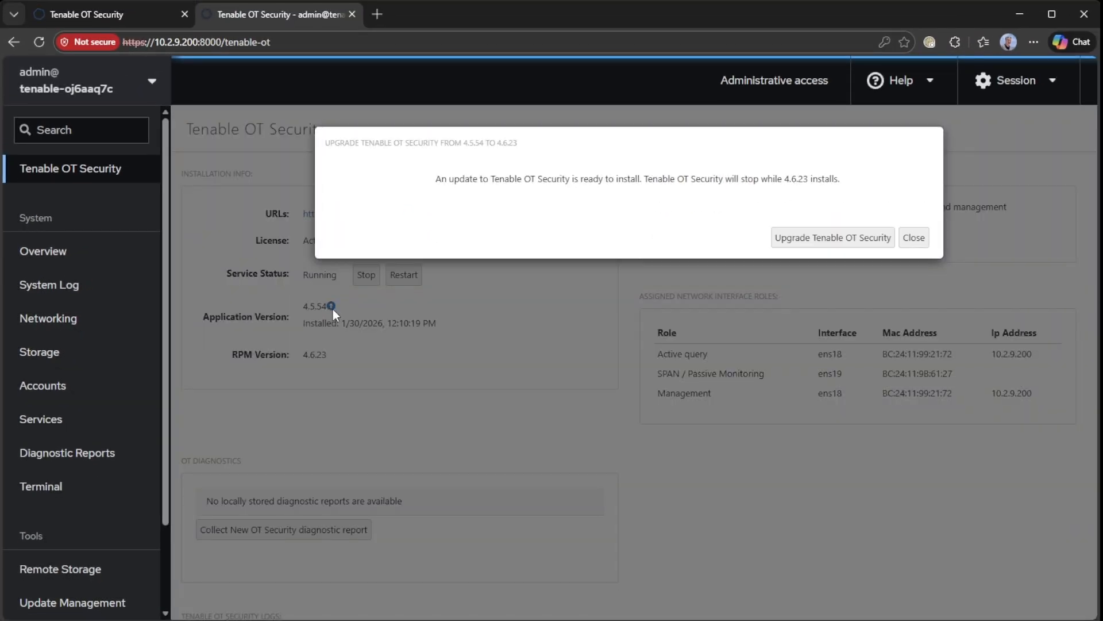
pyautogui.click(835, 236)
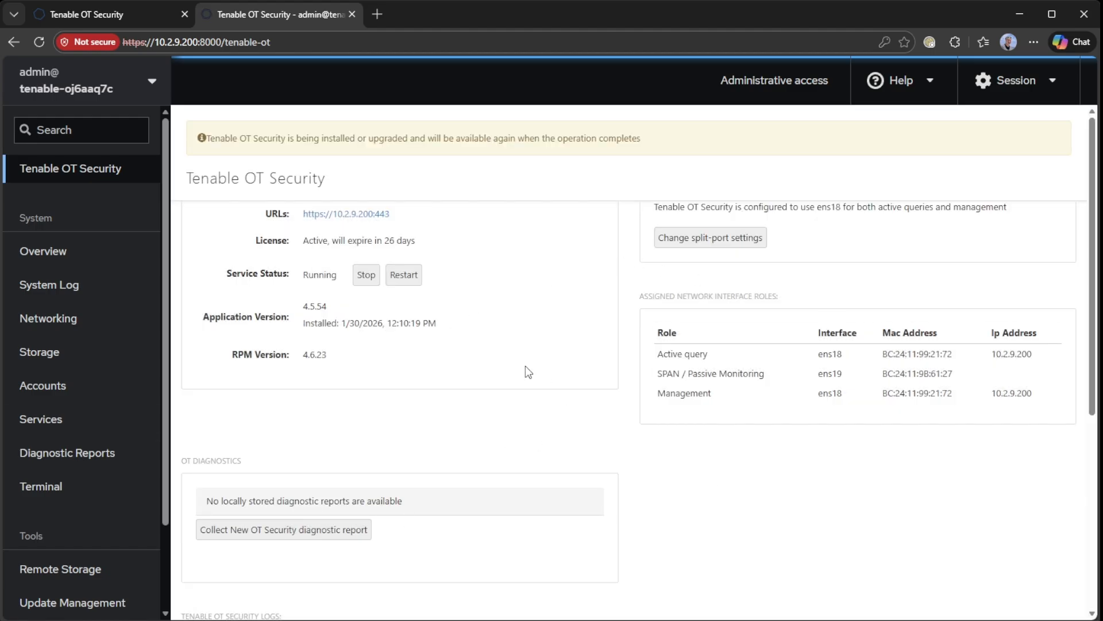
pyautogui.click(377, 14)
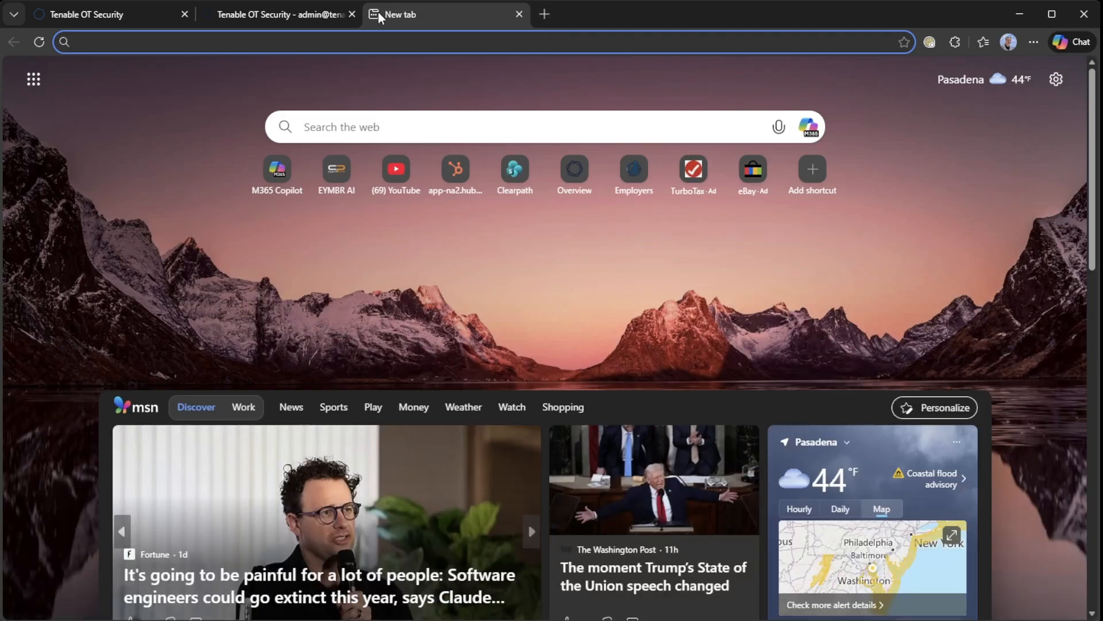
# Go to docs.tenable.com and open the Tenable OT Security (Early Access) 4.6.23 release notes
pyautogui.write('doc')
pyautogui.press('Return')
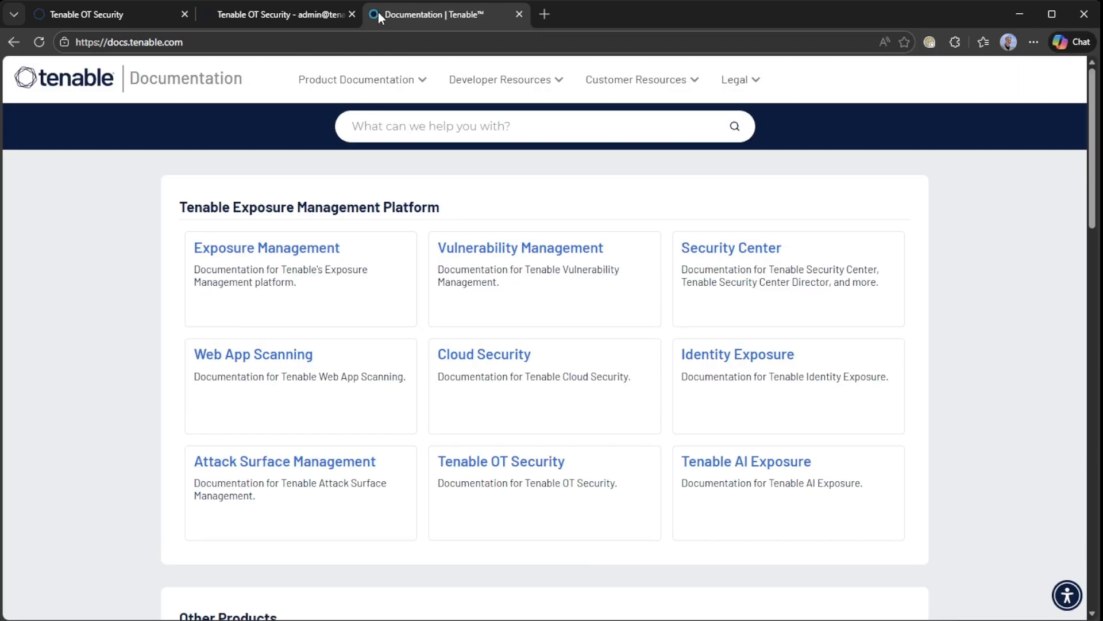
pyautogui.click(536, 498)
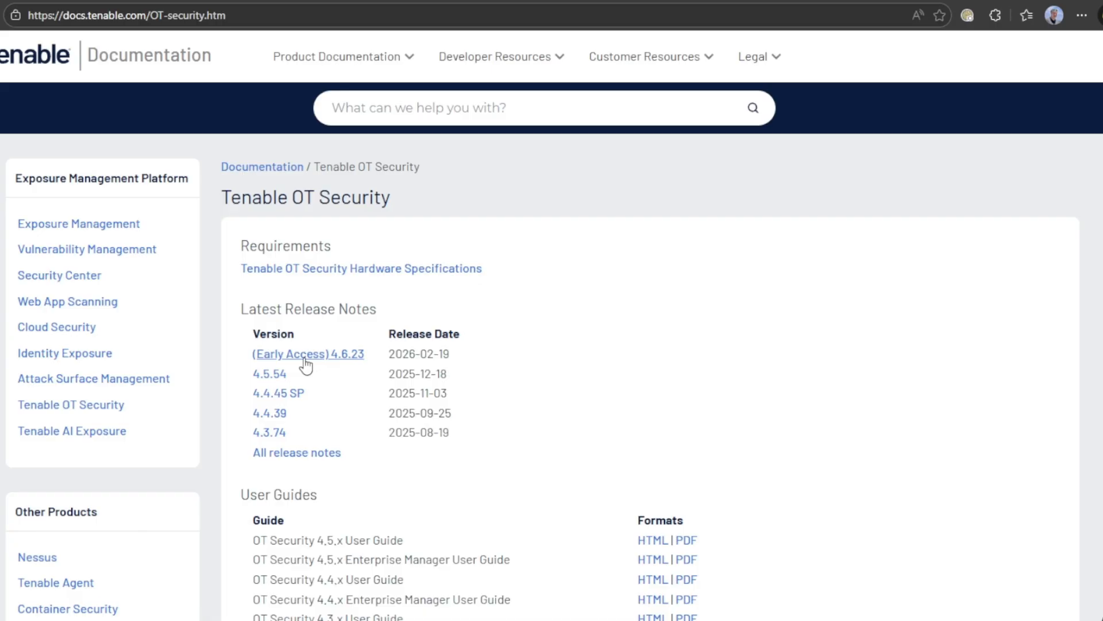
pyautogui.click(305, 356)
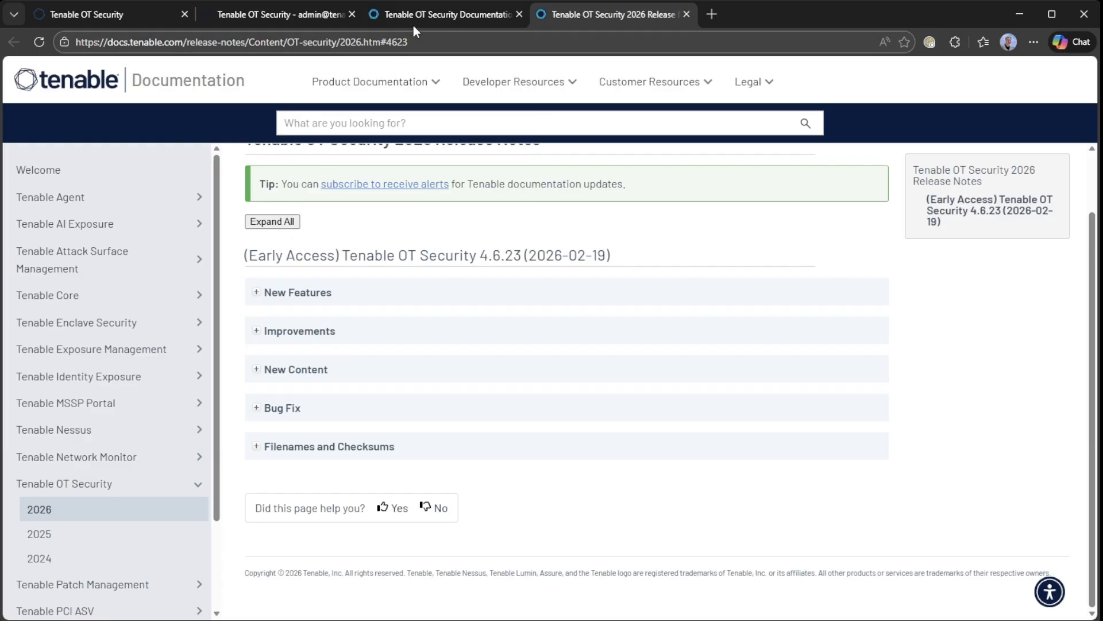
# Check the upgrade log in the admin console, then expand New Features in the 4.6.23 release notes
pyautogui.click(276, 14)
pyautogui.scroll(-1, 709, 403)
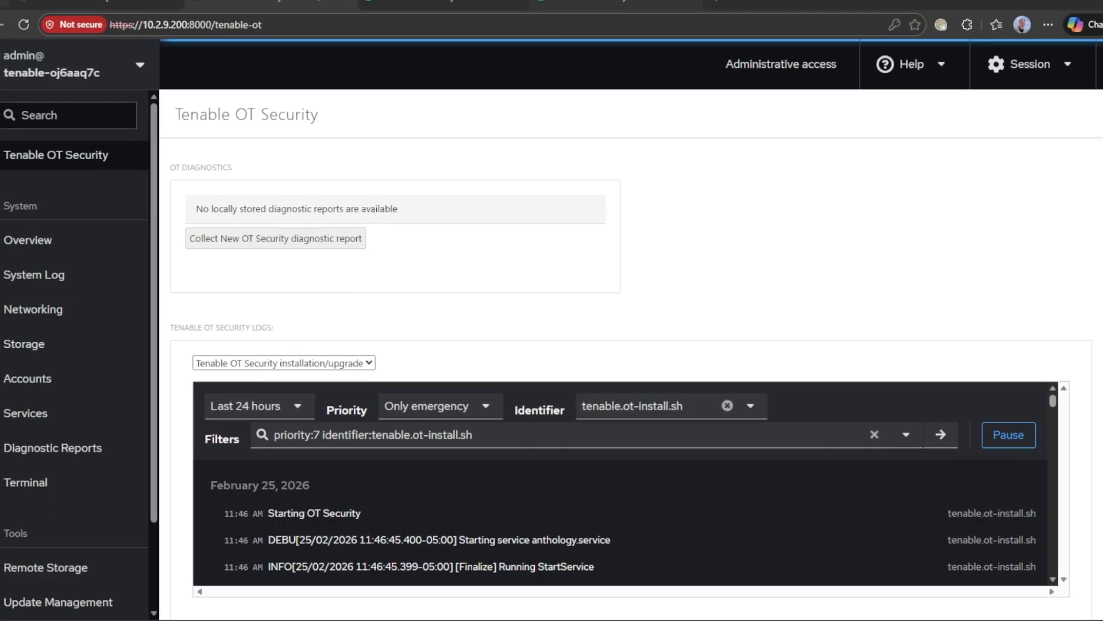
pyautogui.click(612, 5)
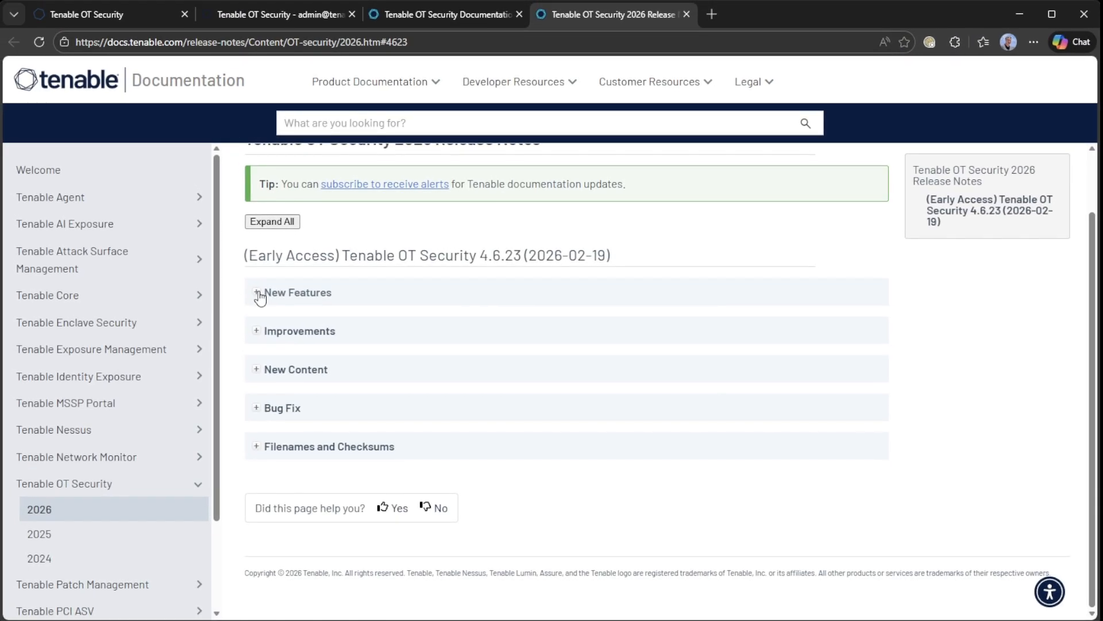
pyautogui.click(258, 291)
pyautogui.scroll(-1, 398, 372)
pyautogui.scroll(-1, 349, 381)
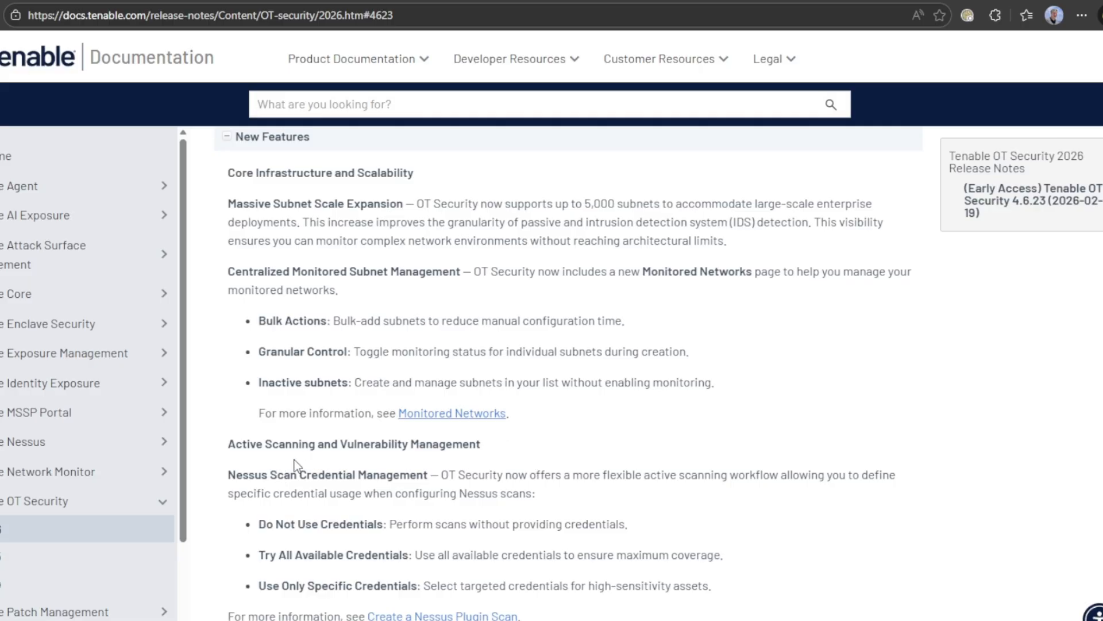
# Read through the 4.6.23 release notes, expanding the Improvements and New Content sections
pyautogui.scroll(-1, 294, 459)
pyautogui.scroll(-1, 356, 431)
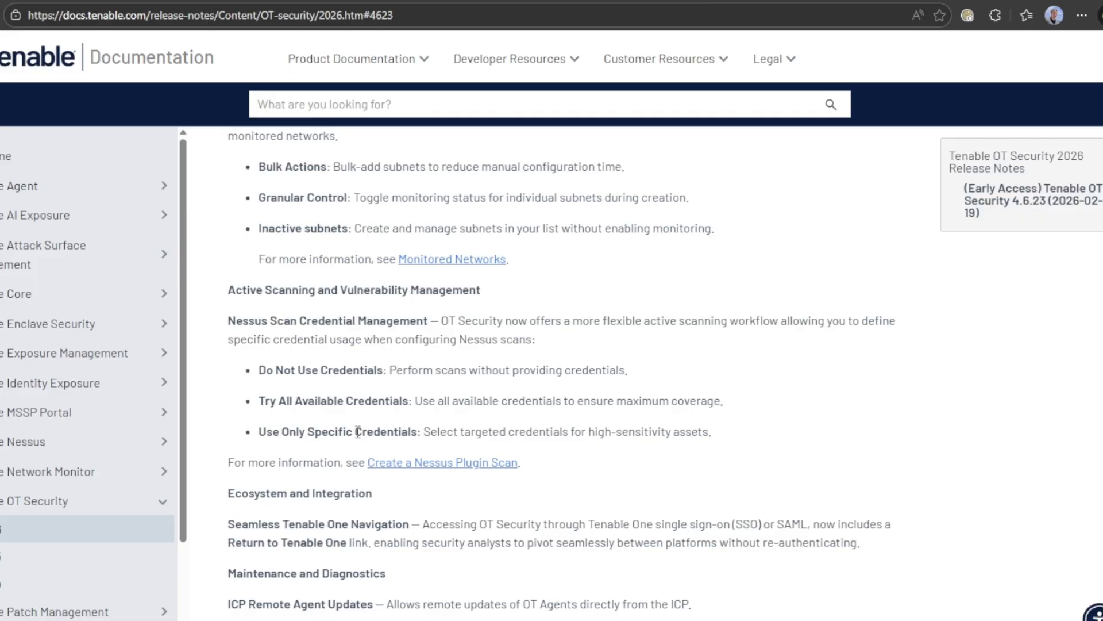
pyautogui.scroll(-5, 462, 446)
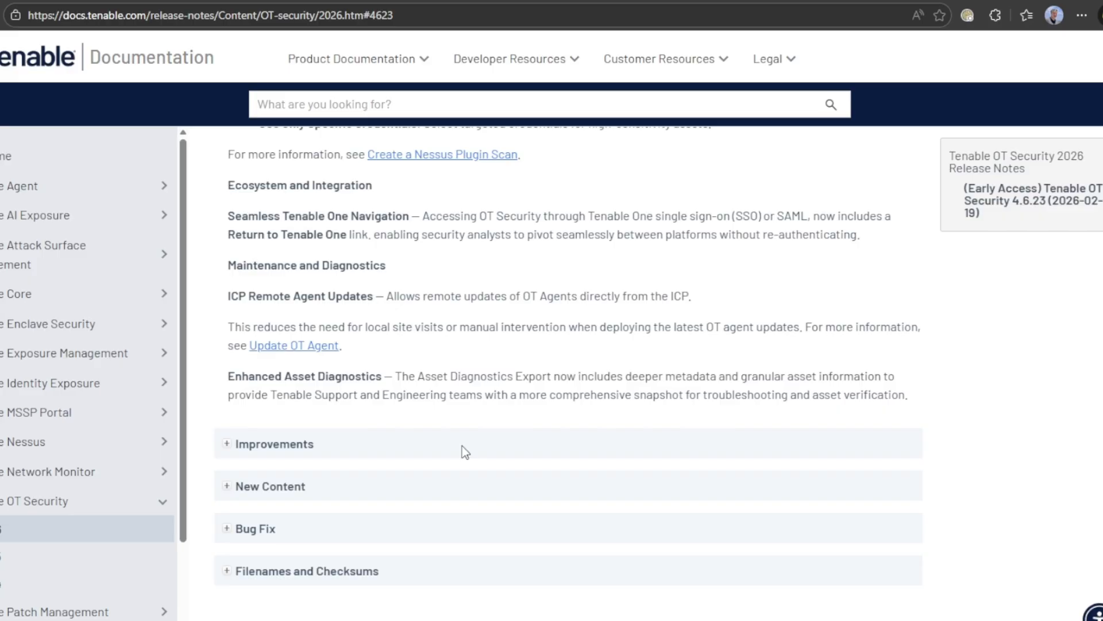
pyautogui.click(227, 451)
pyautogui.scroll(-5, 313, 448)
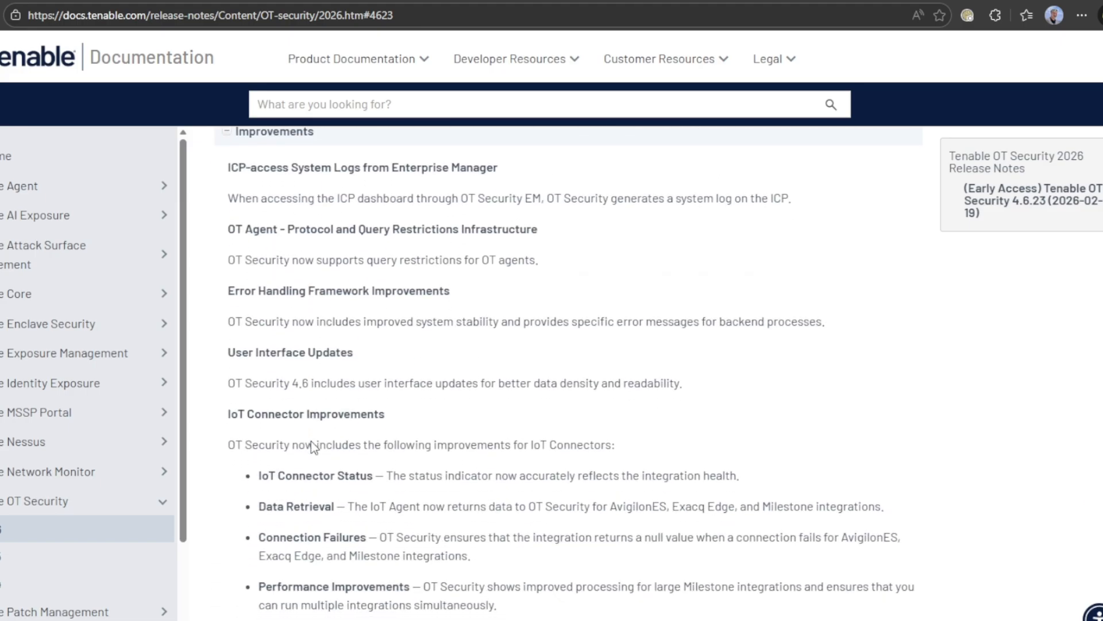
pyautogui.scroll(-5, 311, 443)
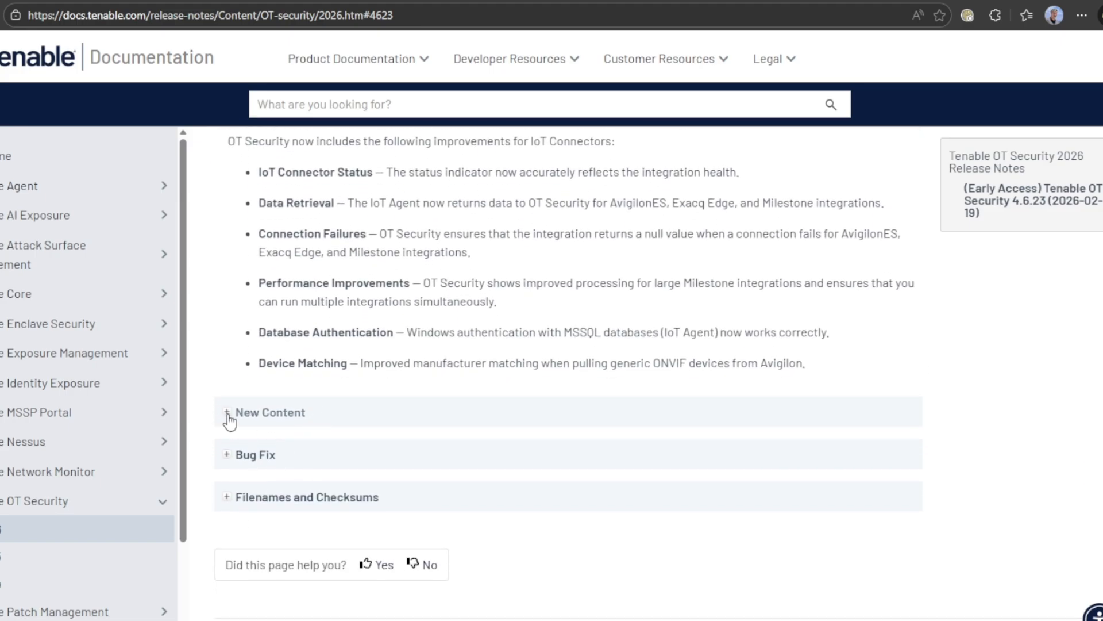
pyautogui.click(227, 415)
pyautogui.scroll(-5, 460, 411)
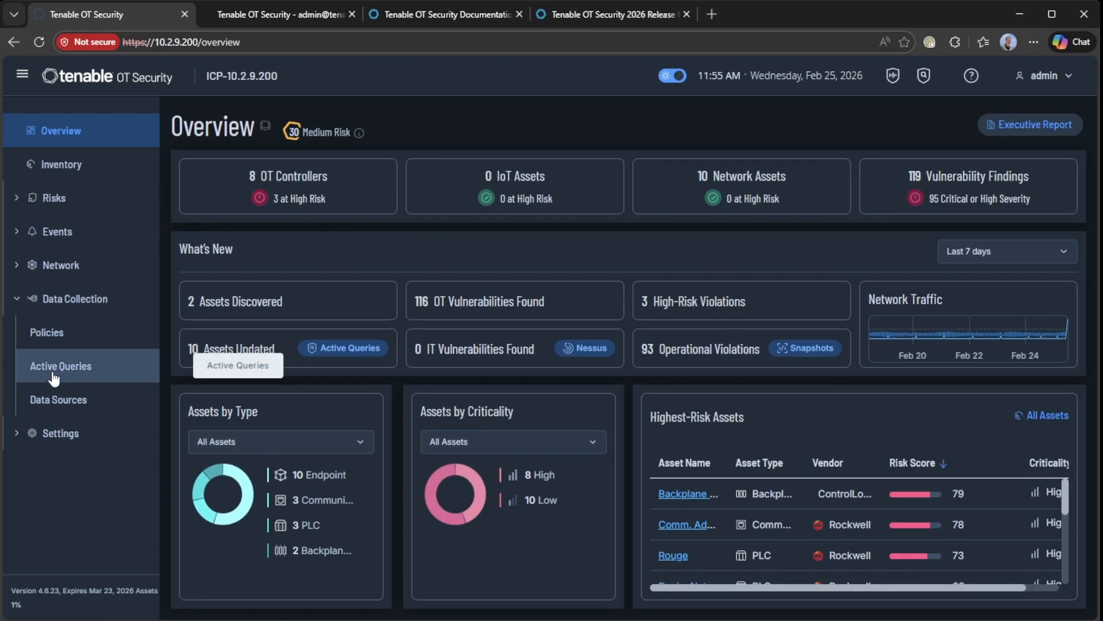
# Open Data Collection > Active Queries, switch to the Credentials tab and select the SSH credential
pyautogui.click(59, 345)
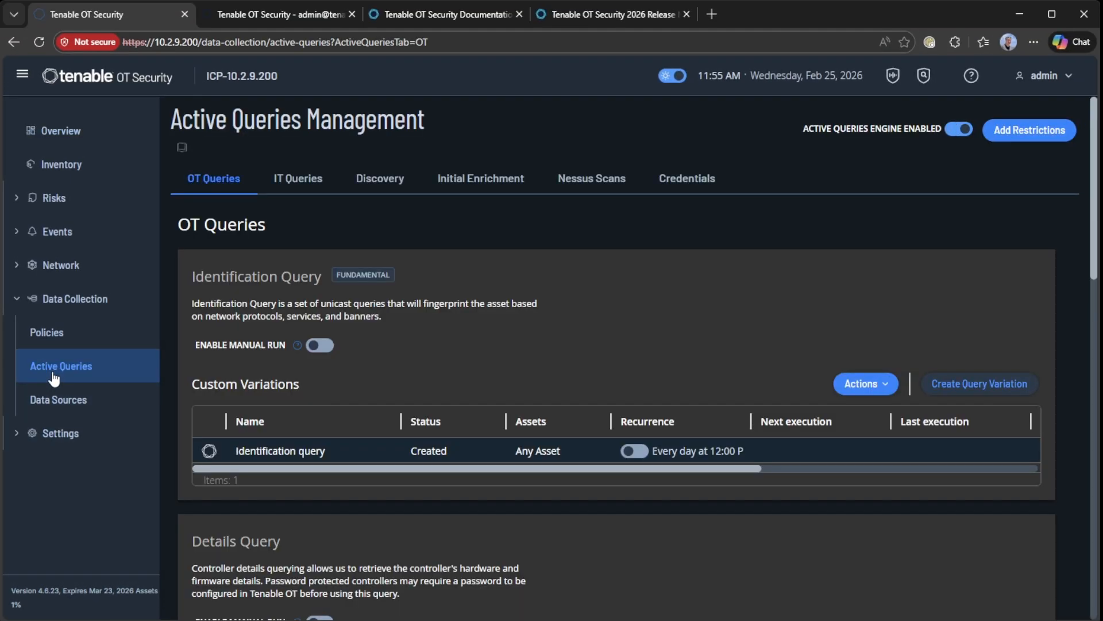
pyautogui.click(686, 189)
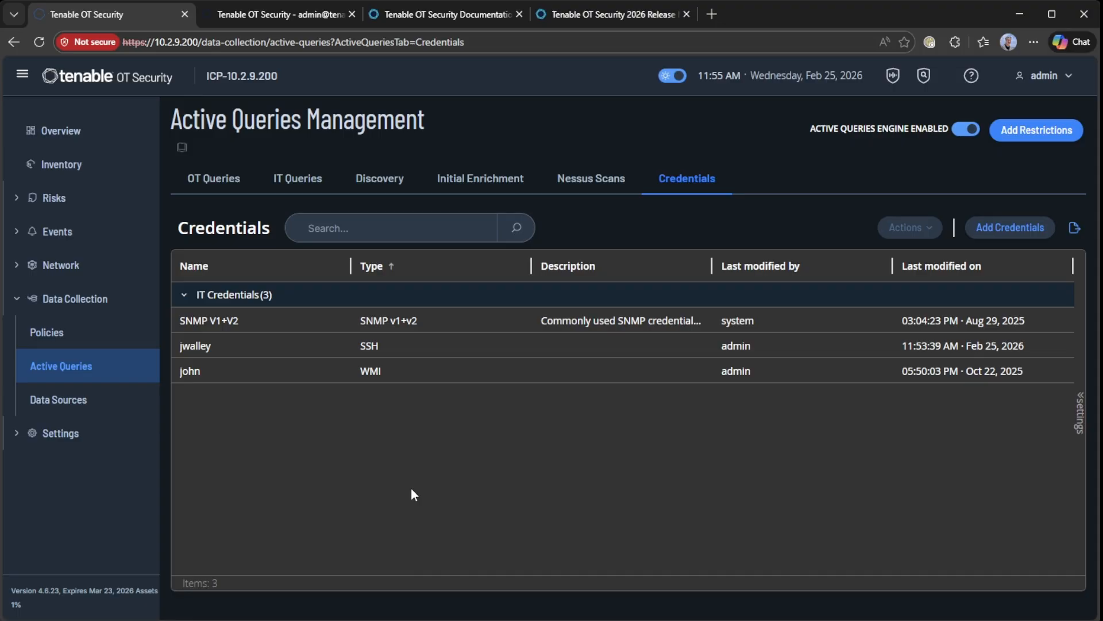
pyautogui.click(415, 349)
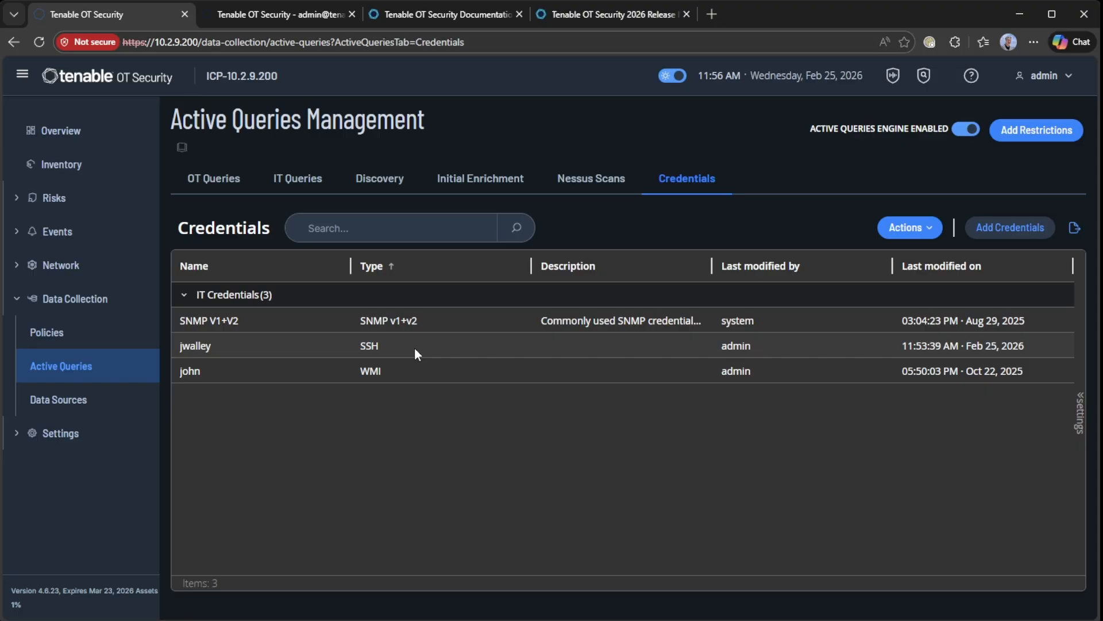
# Edit the SSH credential and enter its new password
pyautogui.rightClick(415, 347)
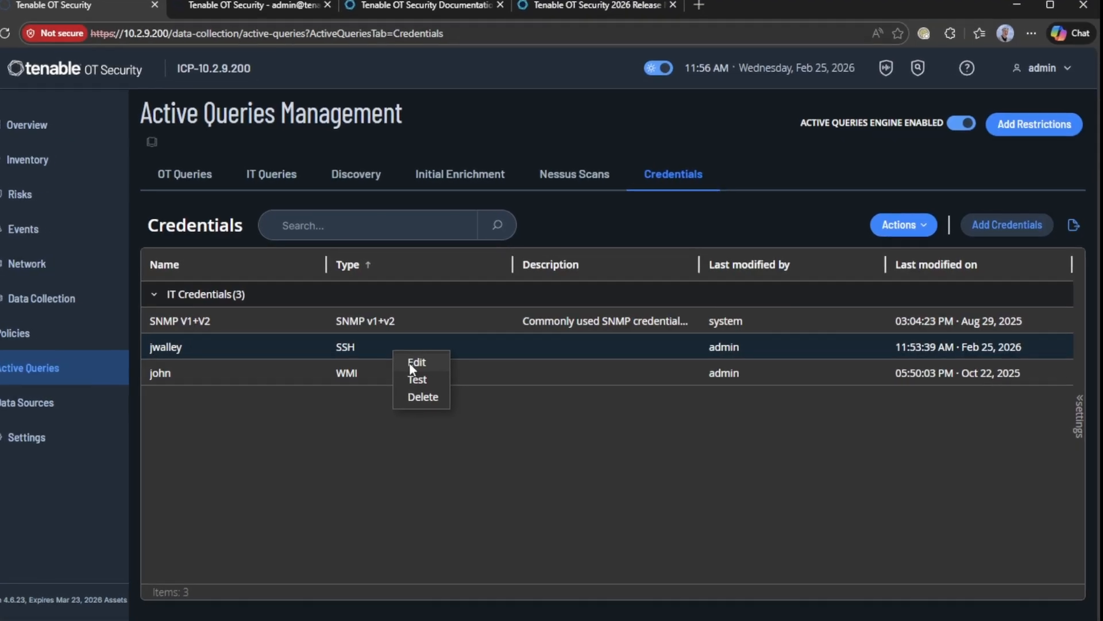
pyautogui.click(416, 362)
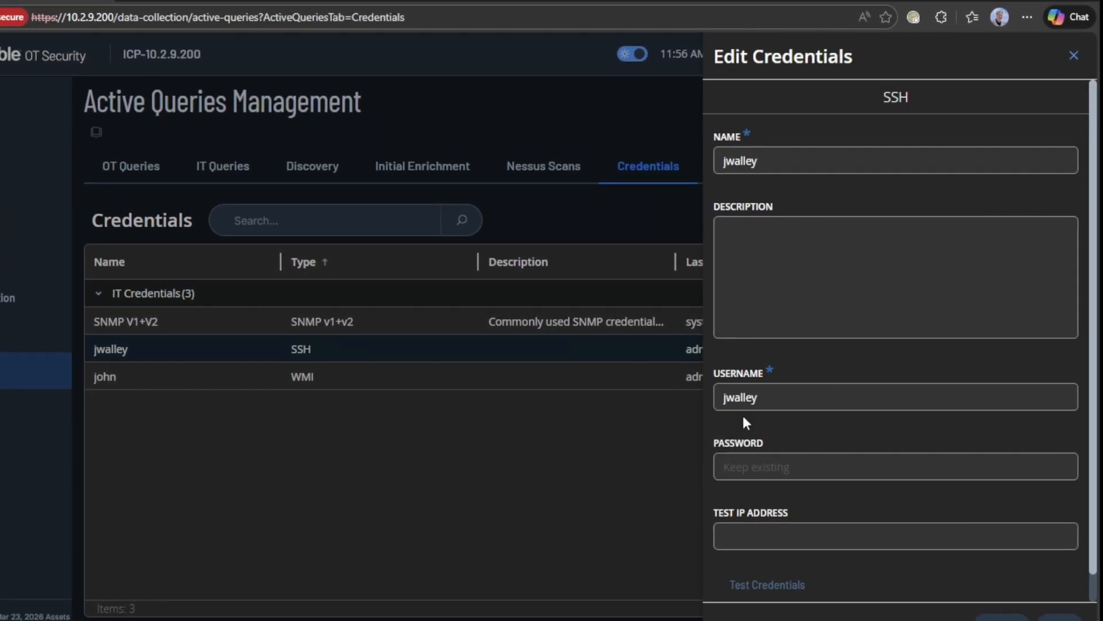
pyautogui.click(812, 468)
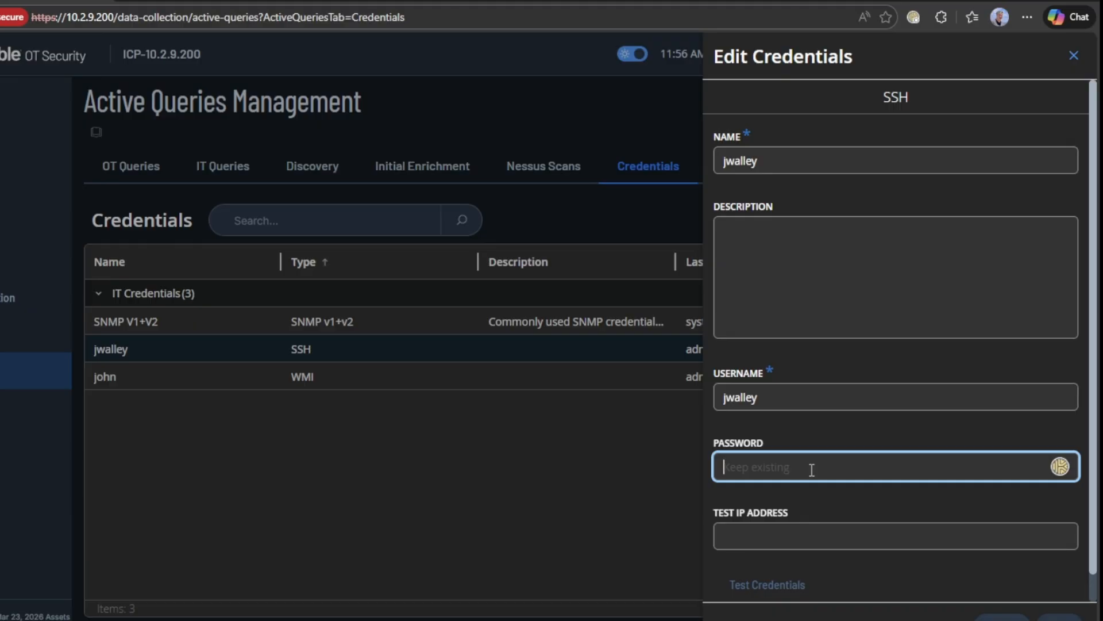
pyautogui.write('•••••••••')
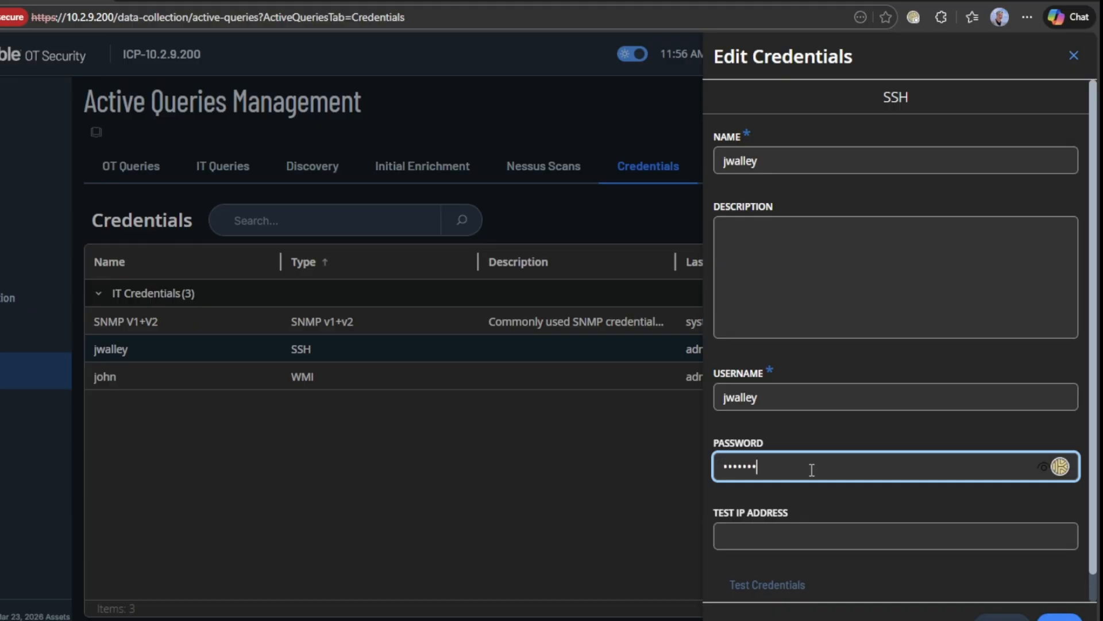
# Test the SSH credential against 10.2.9.166 and save it
pyautogui.click(776, 525)
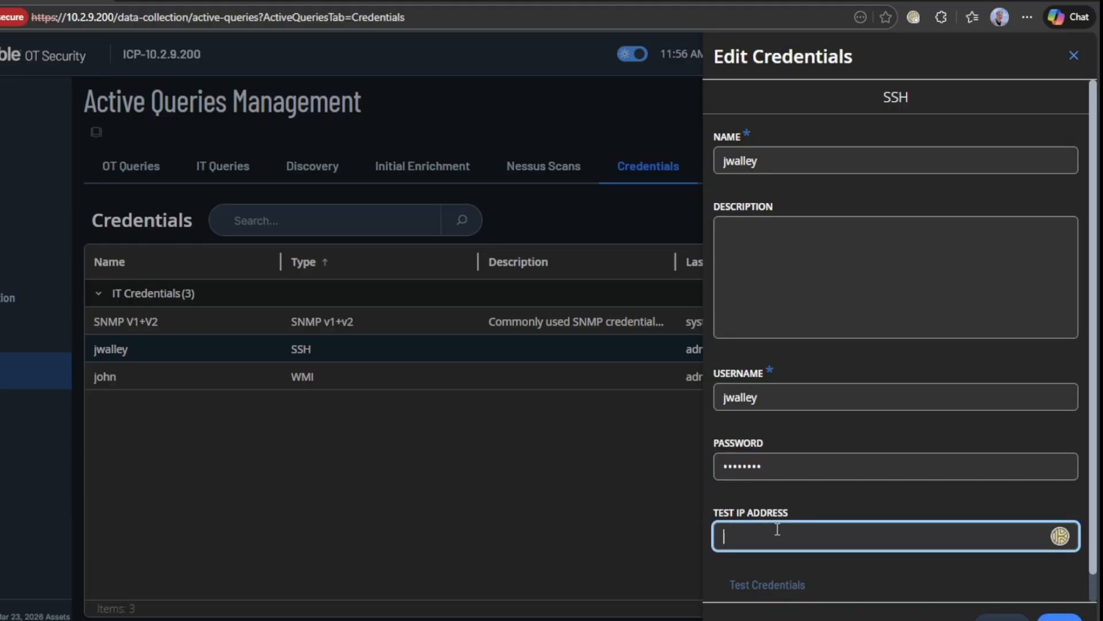
pyautogui.write('10.2.9.')
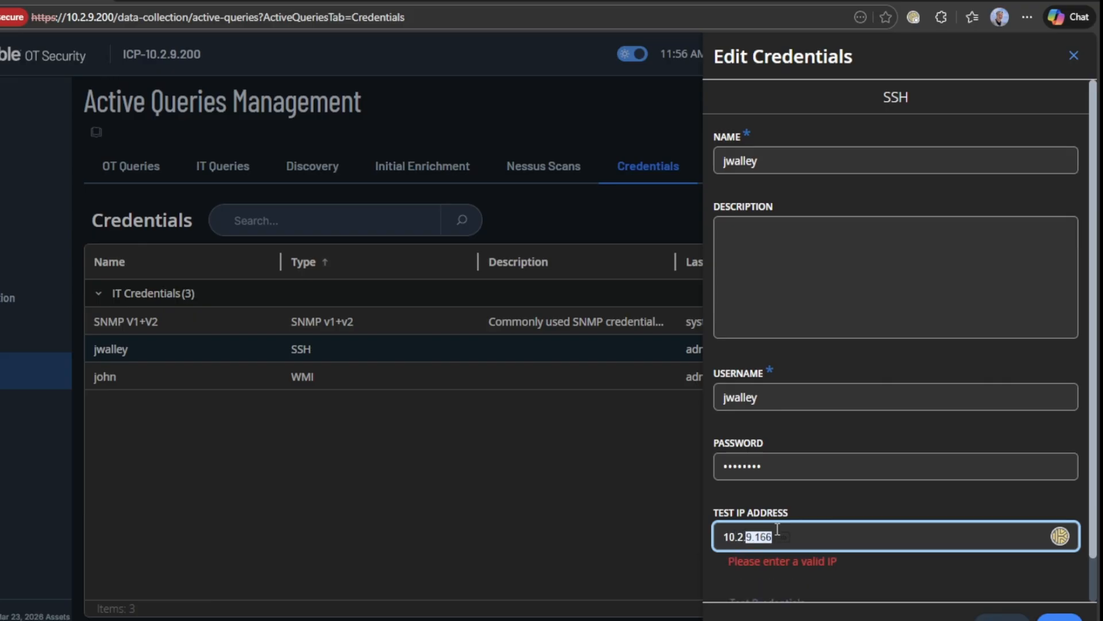
pyautogui.write('166')
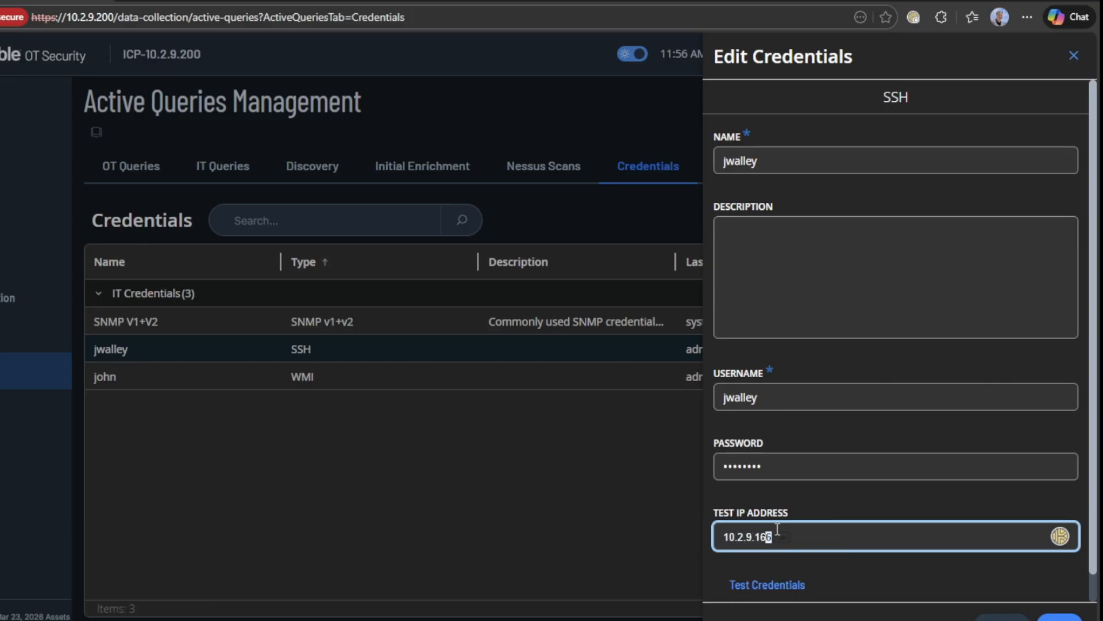
pyautogui.click(867, 564)
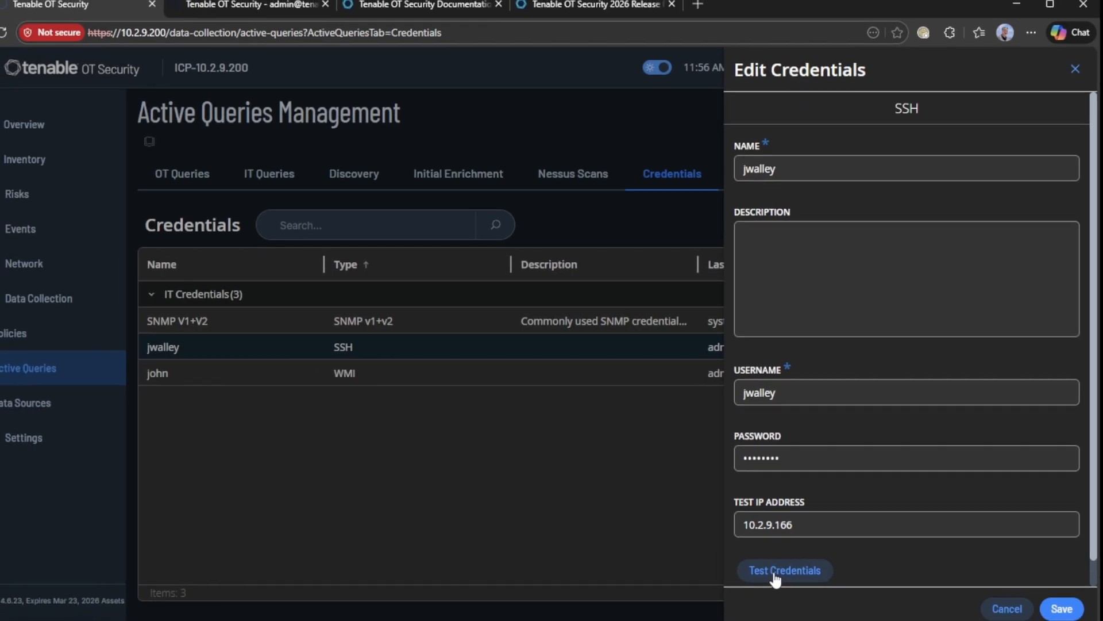
pyautogui.click(764, 583)
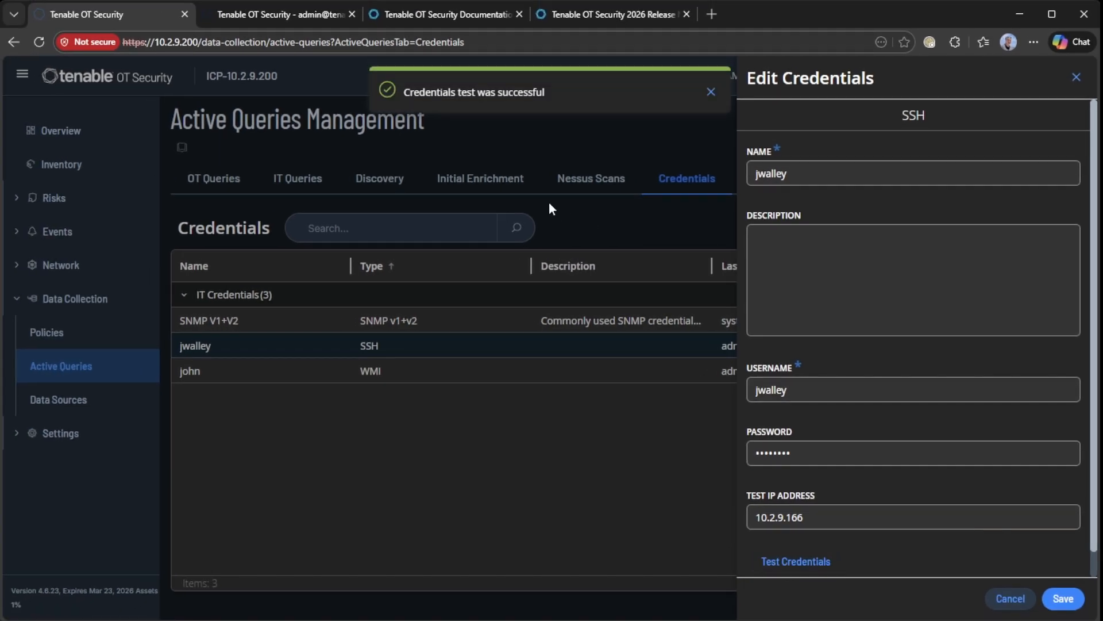
pyautogui.click(1072, 603)
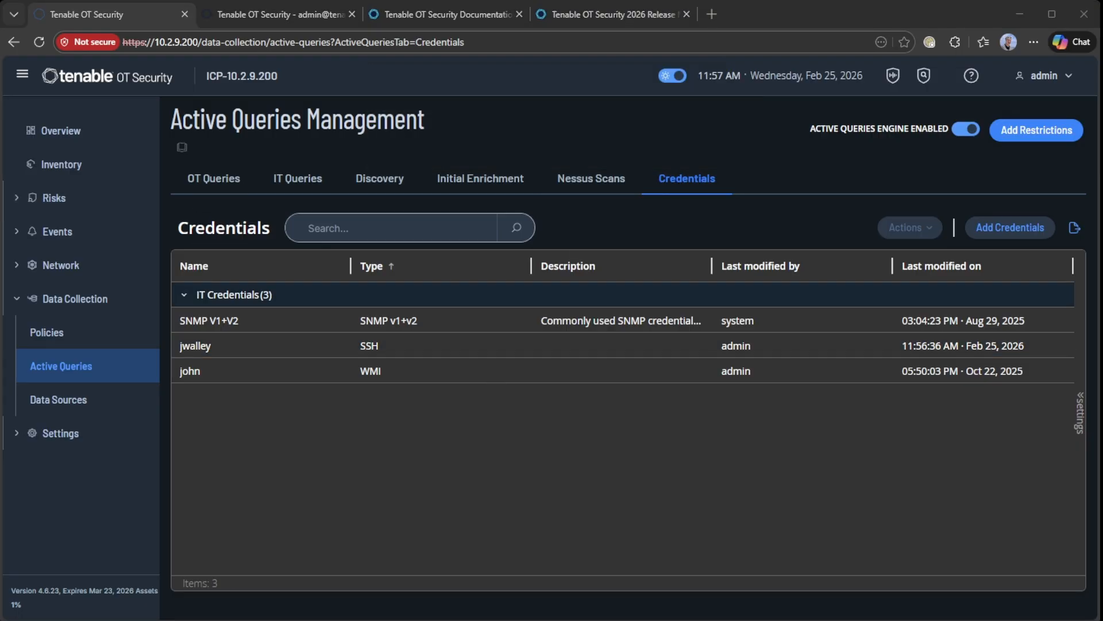
# Show the Nessus Scans list with completed scans test, sensor and Basic Network Scan
pyautogui.click(592, 180)
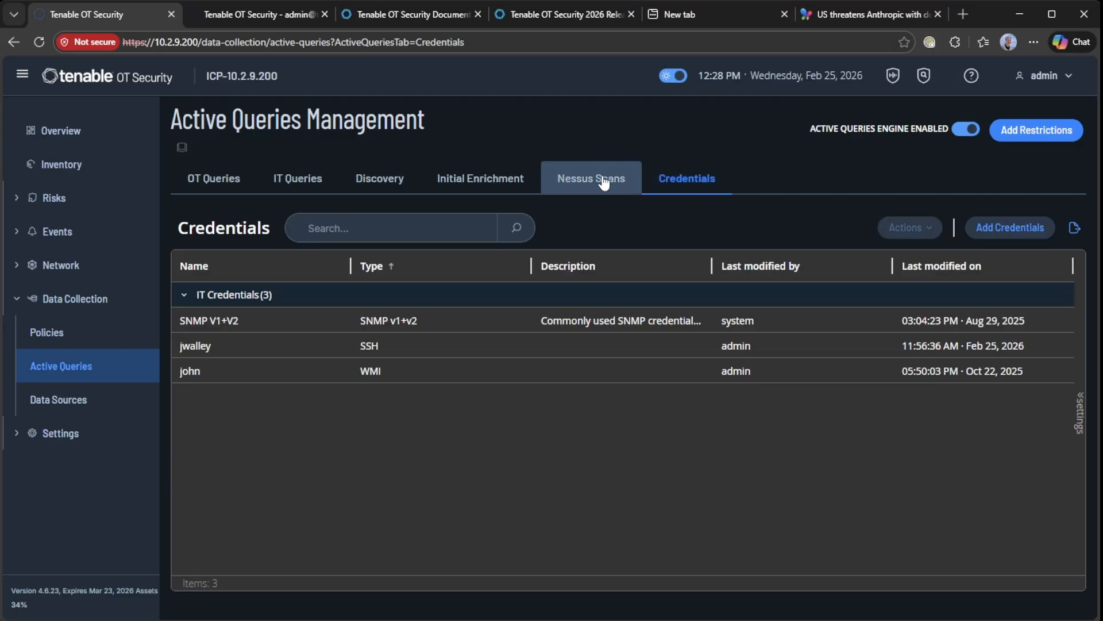
pyautogui.click(602, 180)
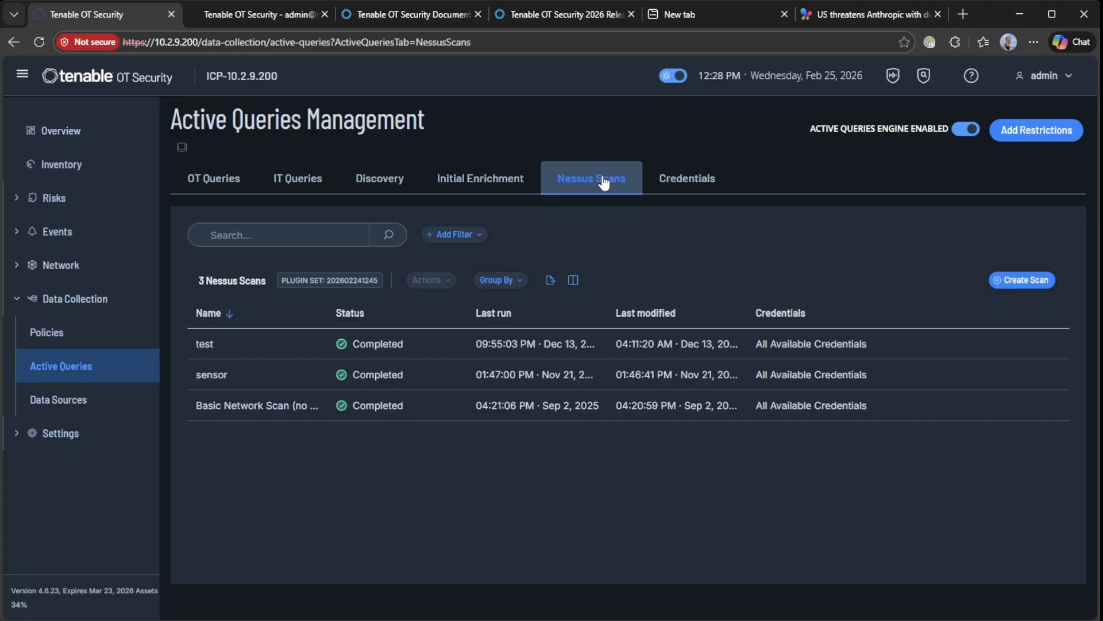
# Start a new Nessus scan named test2 targeting IP 10.2.9.166
pyautogui.click(1025, 280)
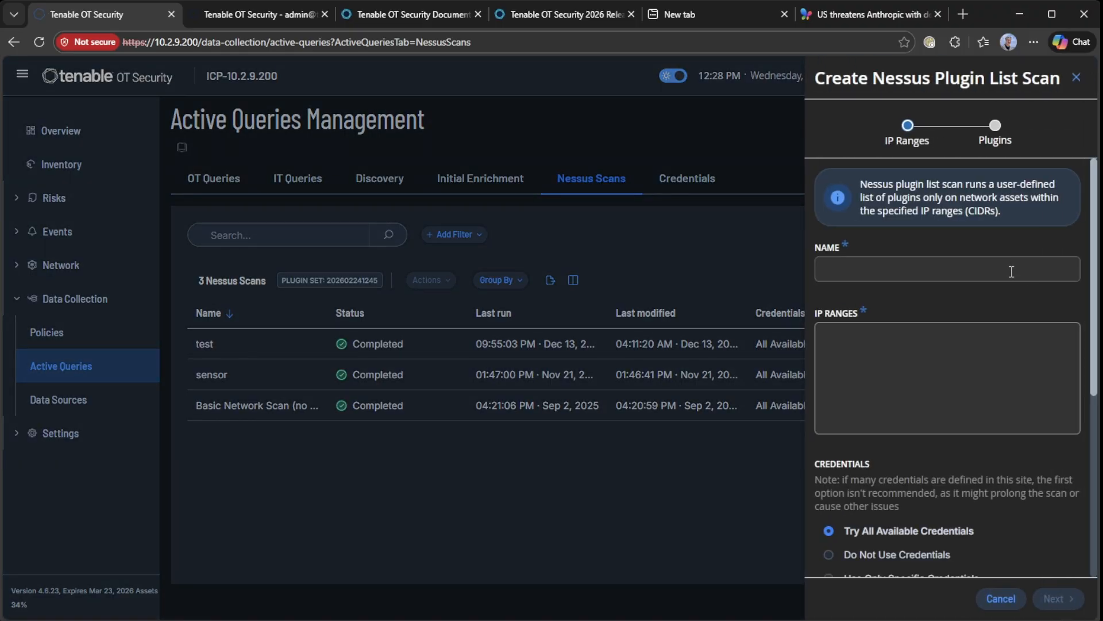
pyautogui.click(1010, 276)
pyautogui.write('test2')
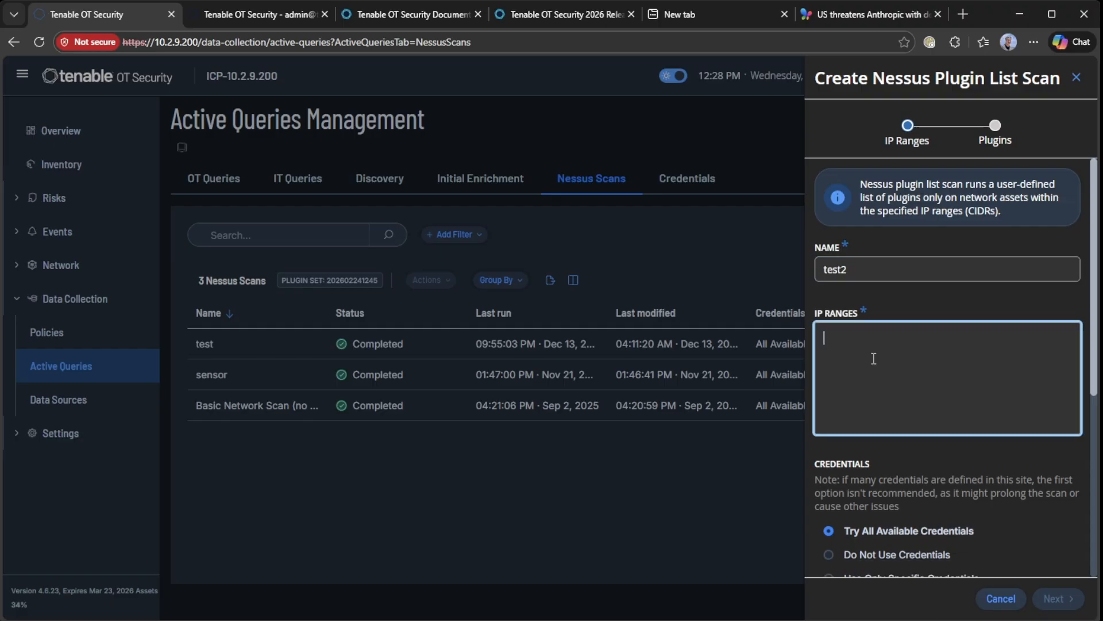
pyautogui.click(834, 333)
pyautogui.write('10.2.9.166')
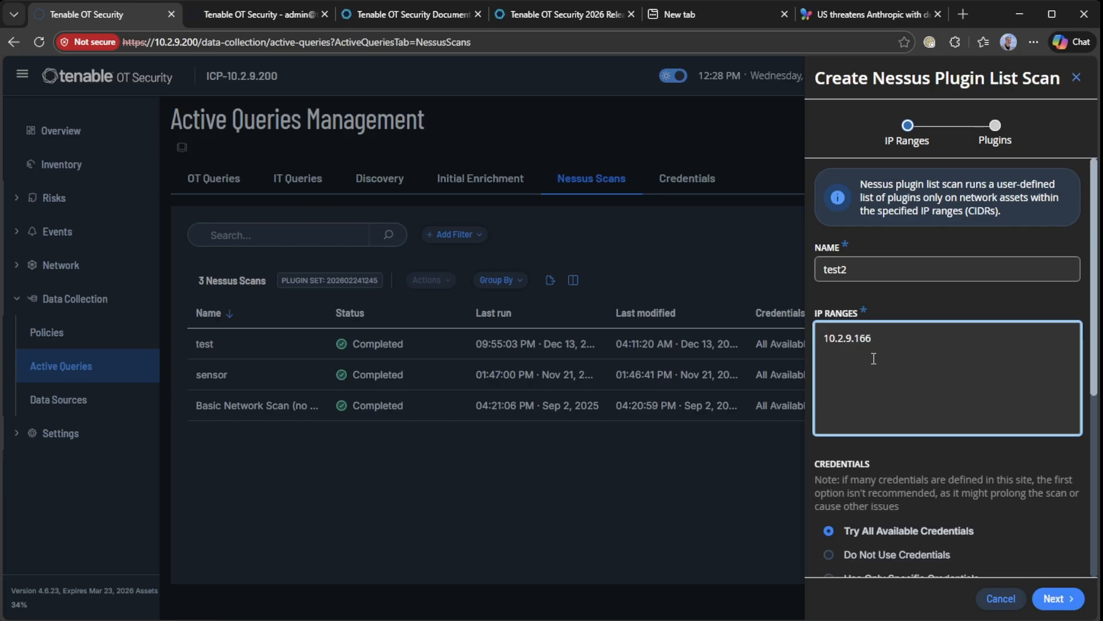
pyautogui.scroll(-2, 886, 370)
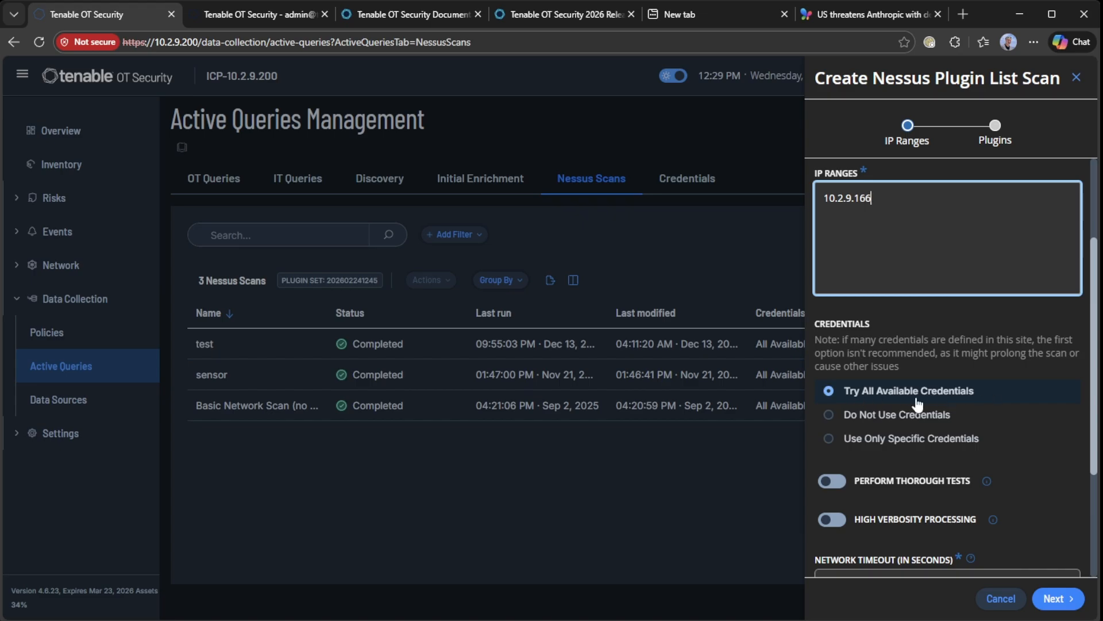
# Restrict the scan to the SSH credential only and continue to the plugins step
pyautogui.click(900, 416)
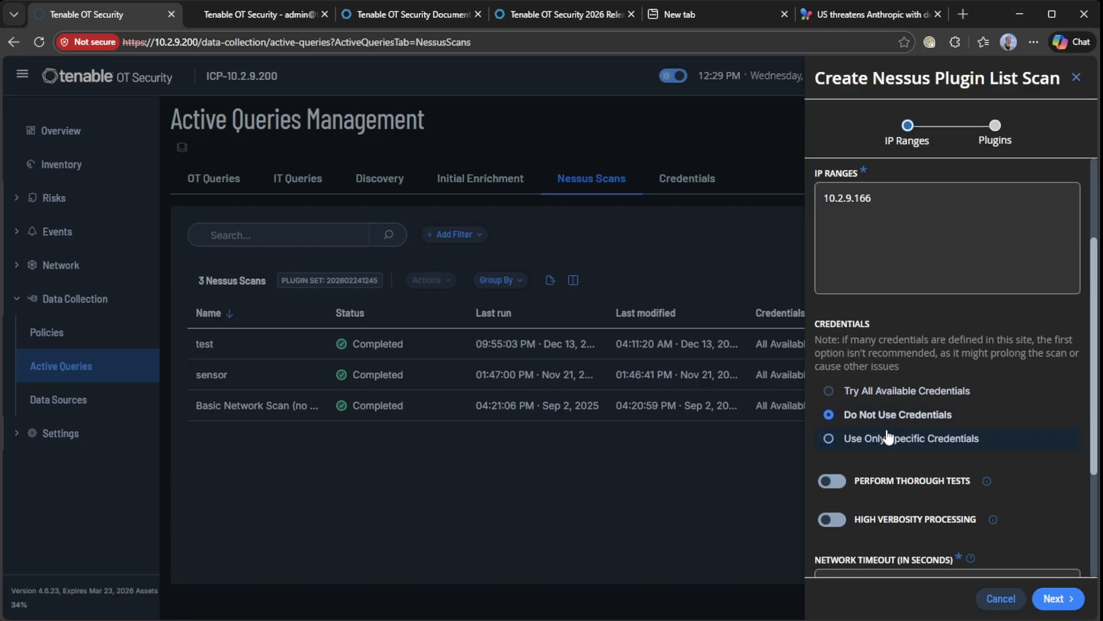
pyautogui.click(890, 439)
pyautogui.scroll(-1, 923, 374)
pyautogui.scroll(-1, 922, 373)
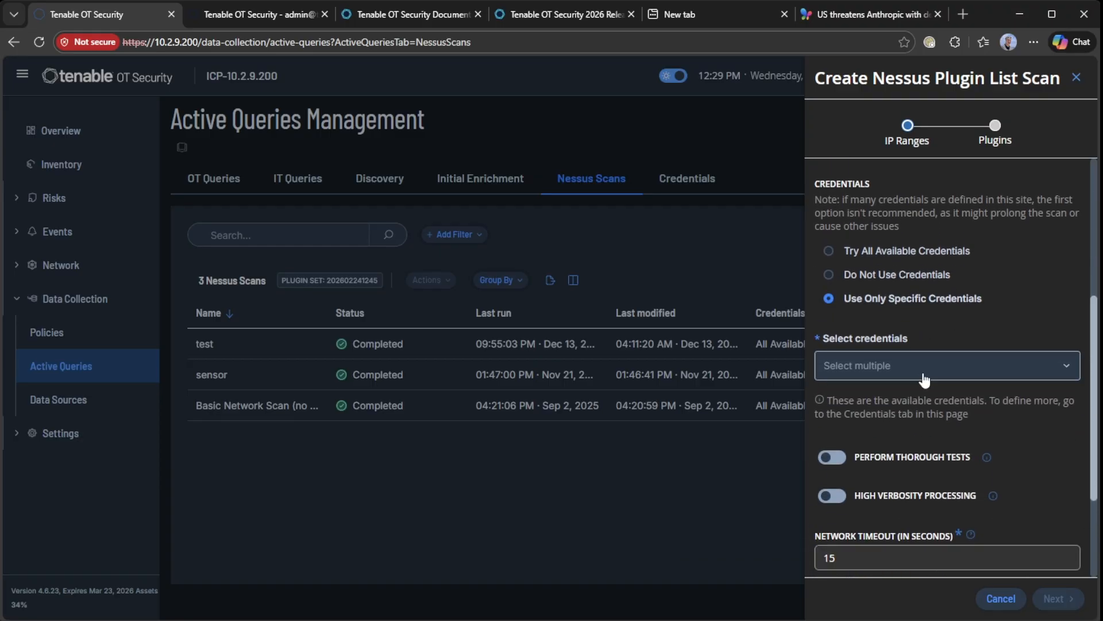
pyautogui.click(926, 375)
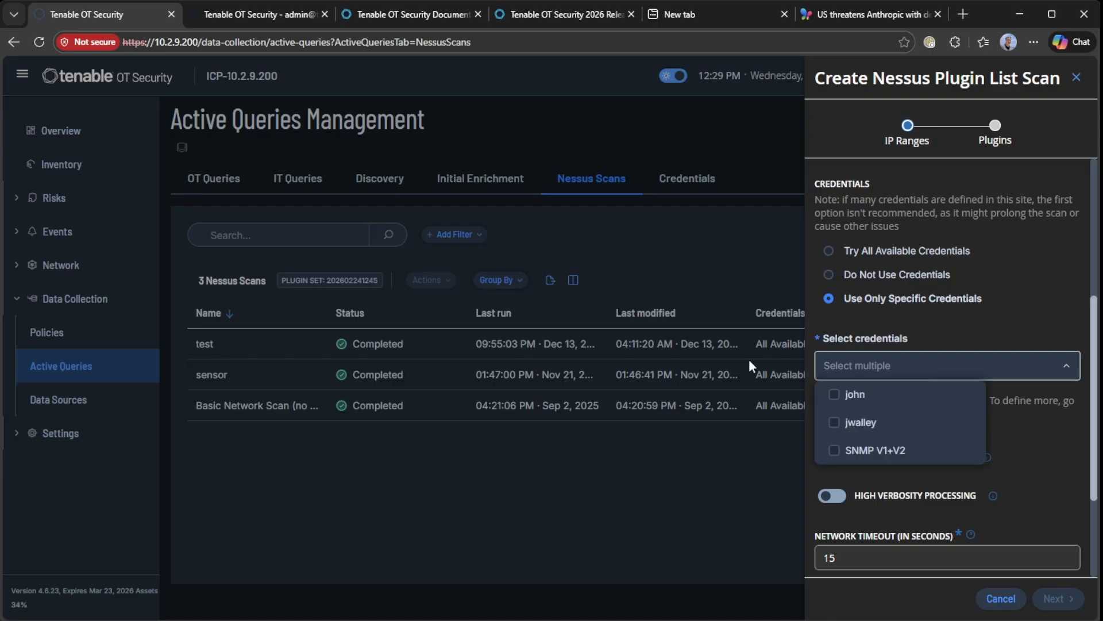
pyautogui.click(856, 422)
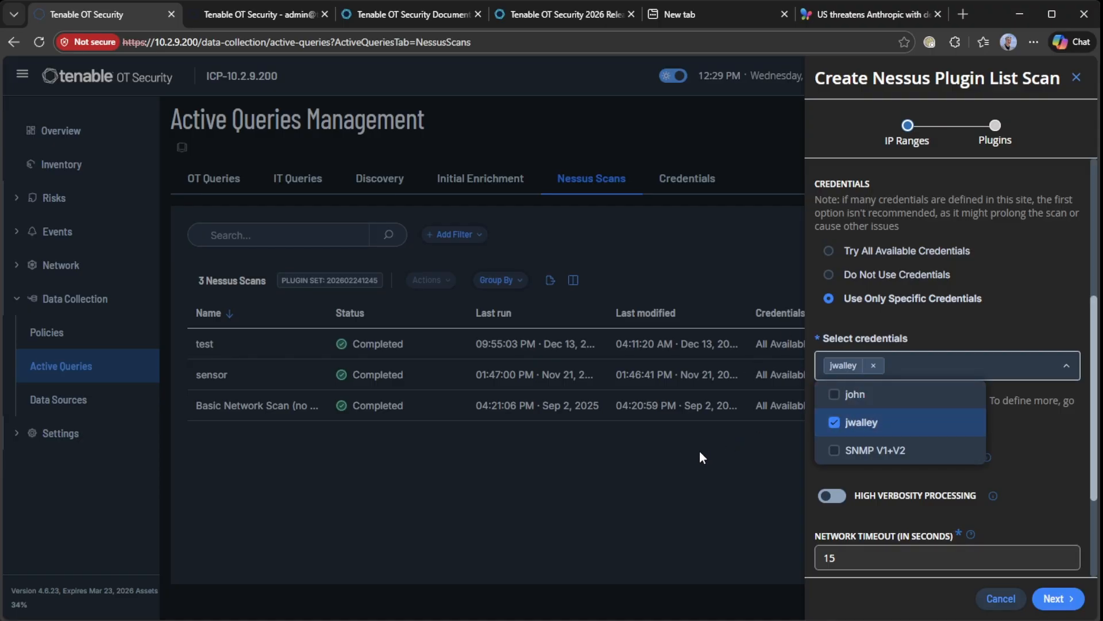
pyautogui.click(1032, 494)
pyautogui.scroll(-2, 1033, 494)
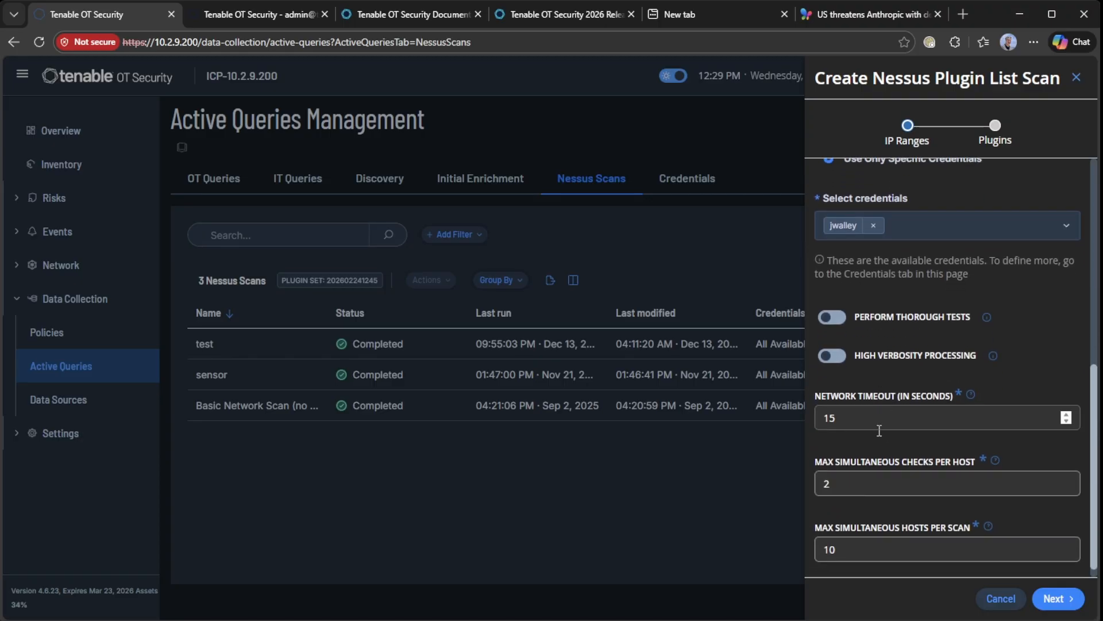
pyautogui.scroll(-1, 868, 508)
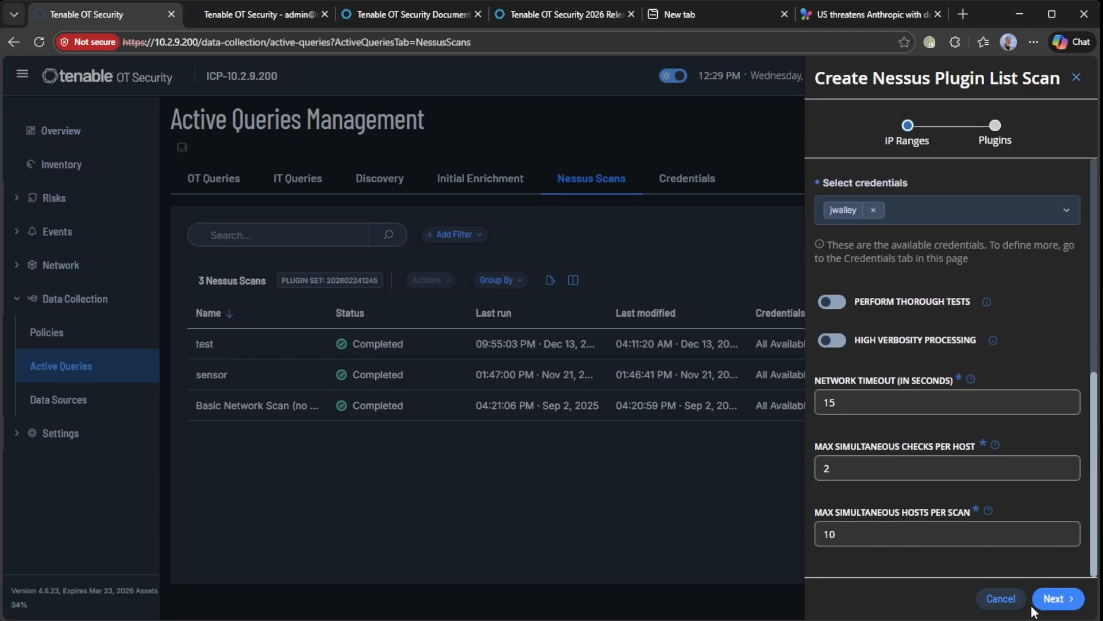
pyautogui.click(1056, 599)
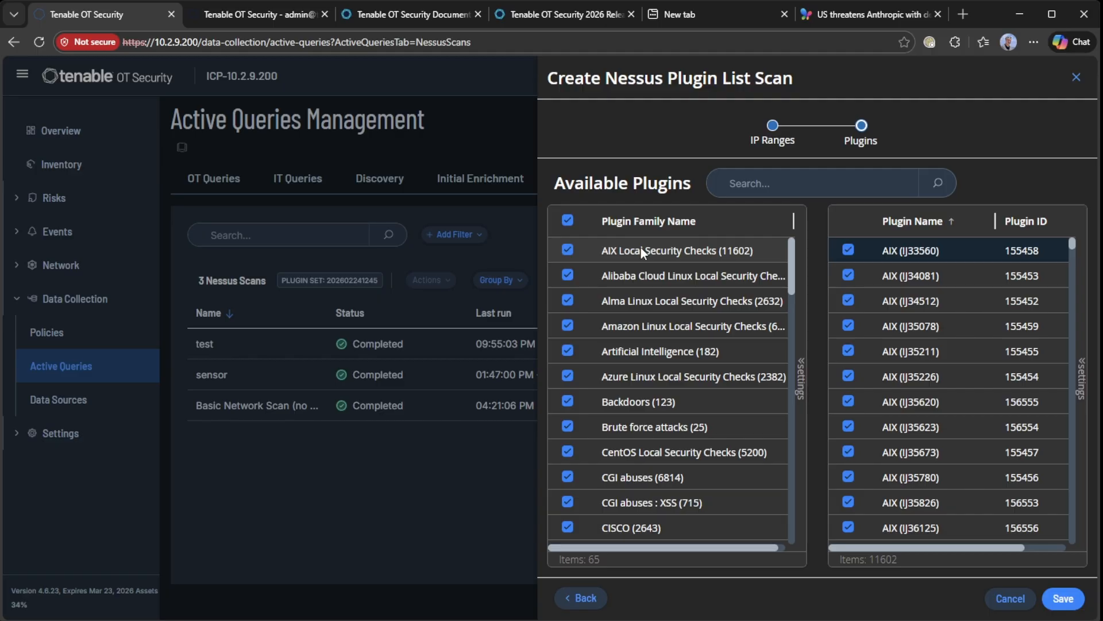
# Select only the Ubuntu Local Security Checks plugin family and save the scan, which fails
pyautogui.click(750, 185)
pyautogui.write('ubuntu')
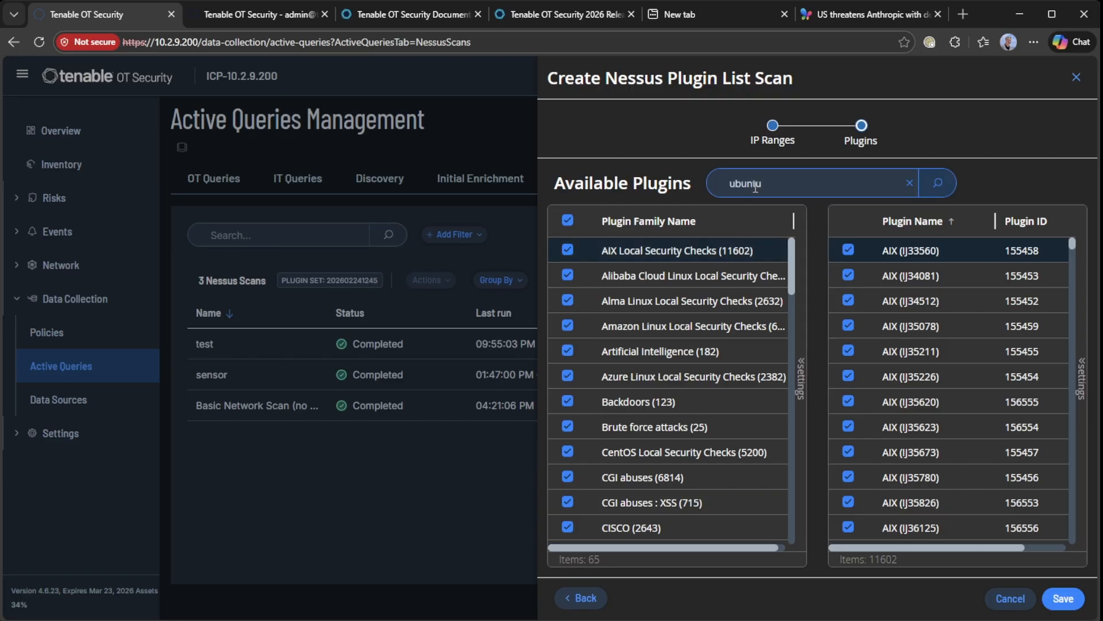
pyautogui.click(945, 190)
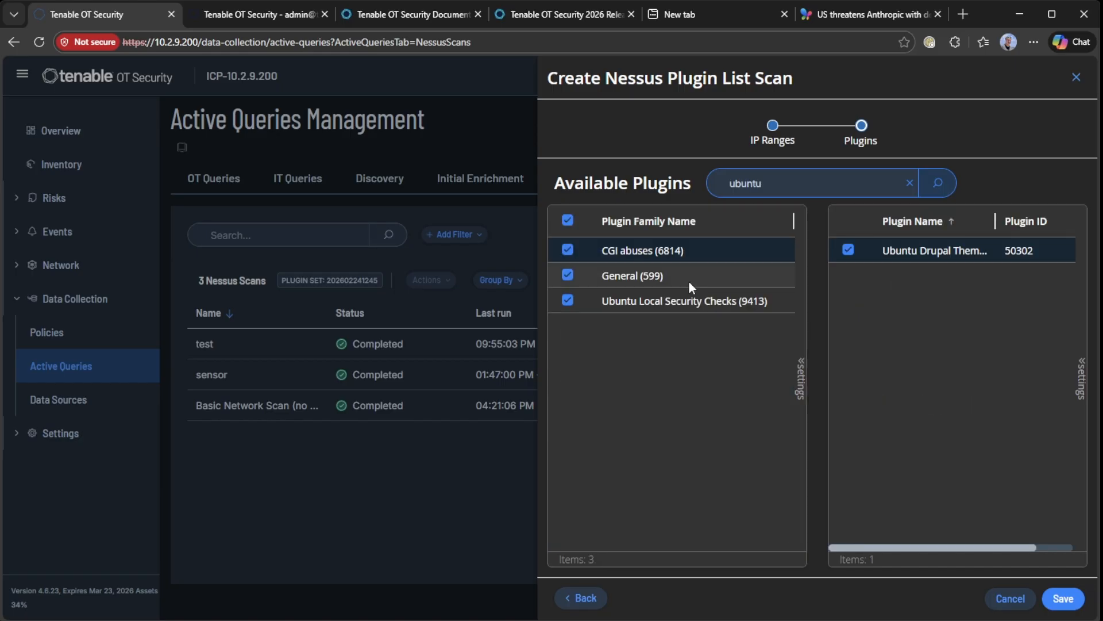
pyautogui.click(568, 220)
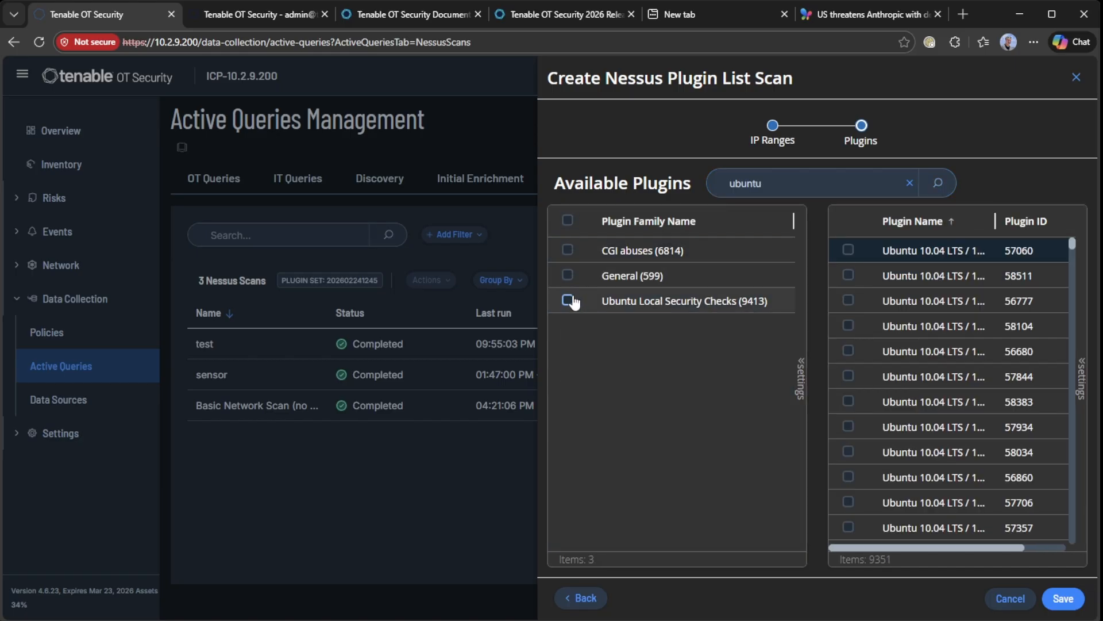
pyautogui.click(568, 300)
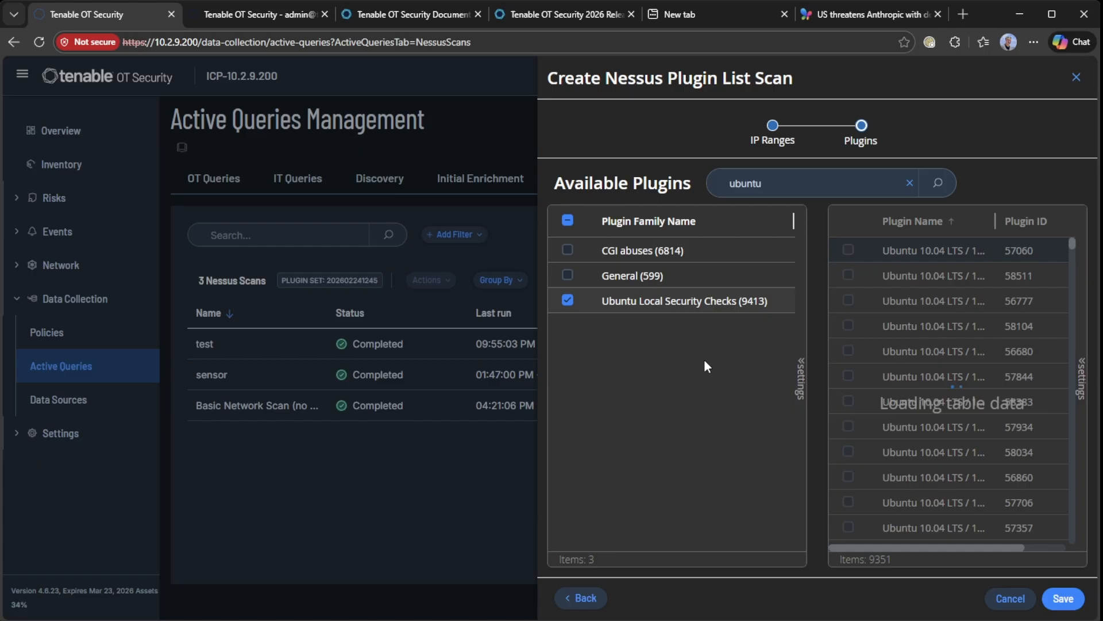
pyautogui.click(1063, 600)
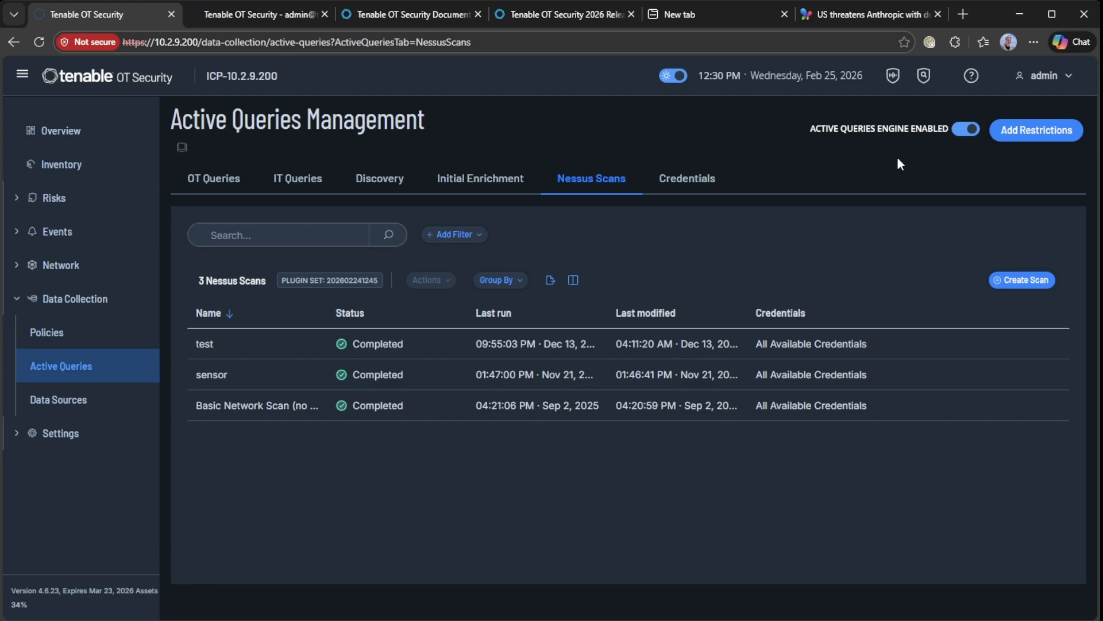
# Search the inventory for 10.2.9.166 and open the spark-ac80 asset details
pyautogui.click(63, 167)
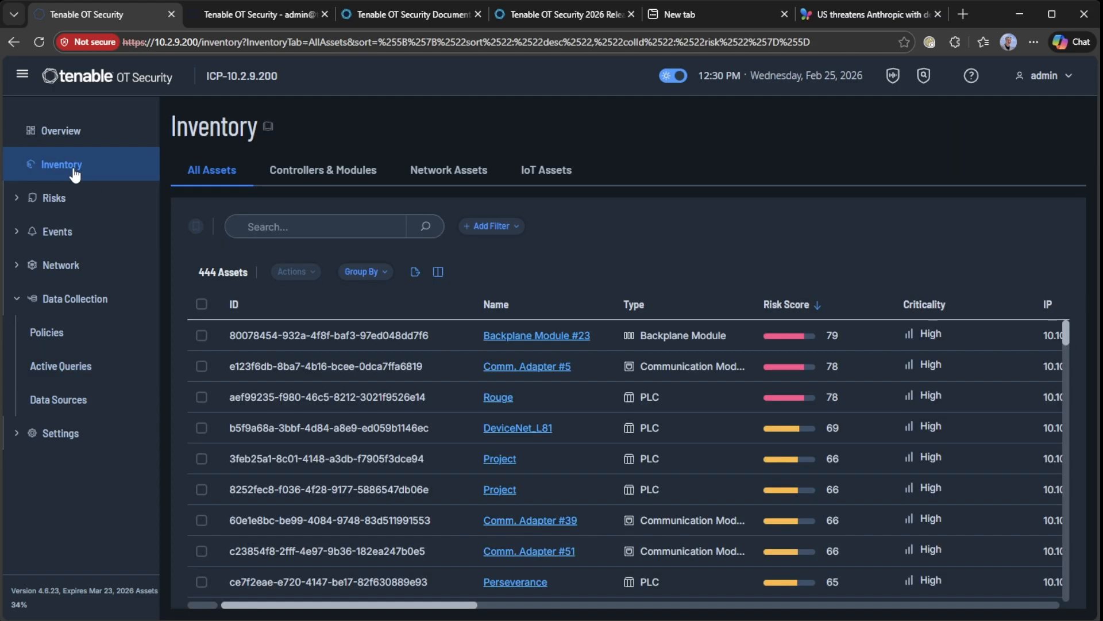
pyautogui.click(315, 227)
pyautogui.write('10.2.9.166')
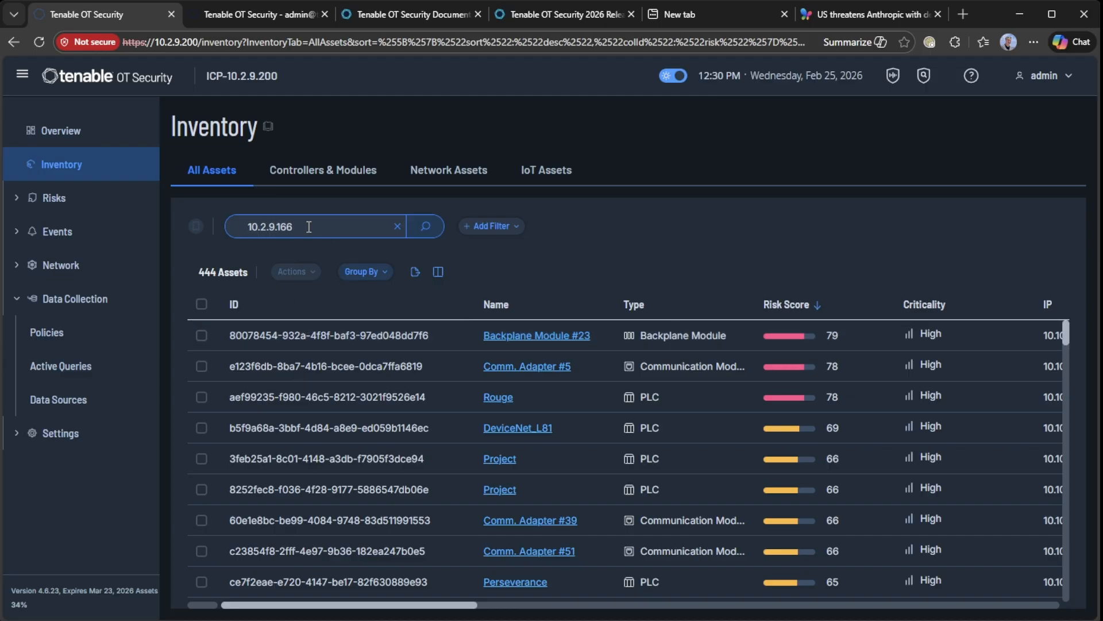
pyautogui.click(428, 228)
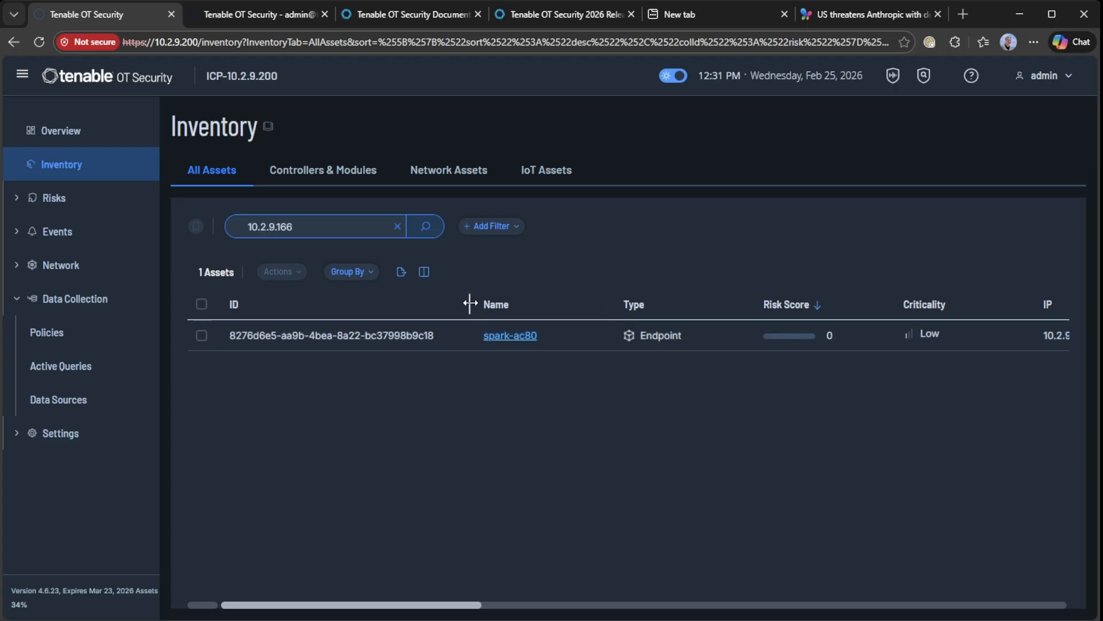
pyautogui.moveTo(470, 303); pyautogui.dragTo(368, 304)
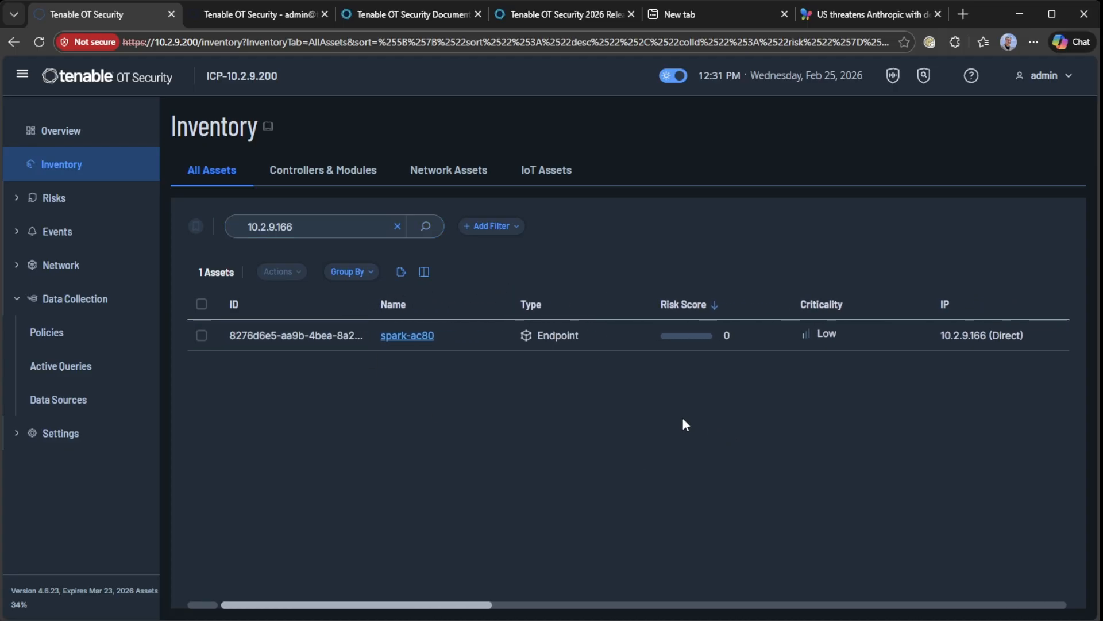
pyautogui.click(421, 336)
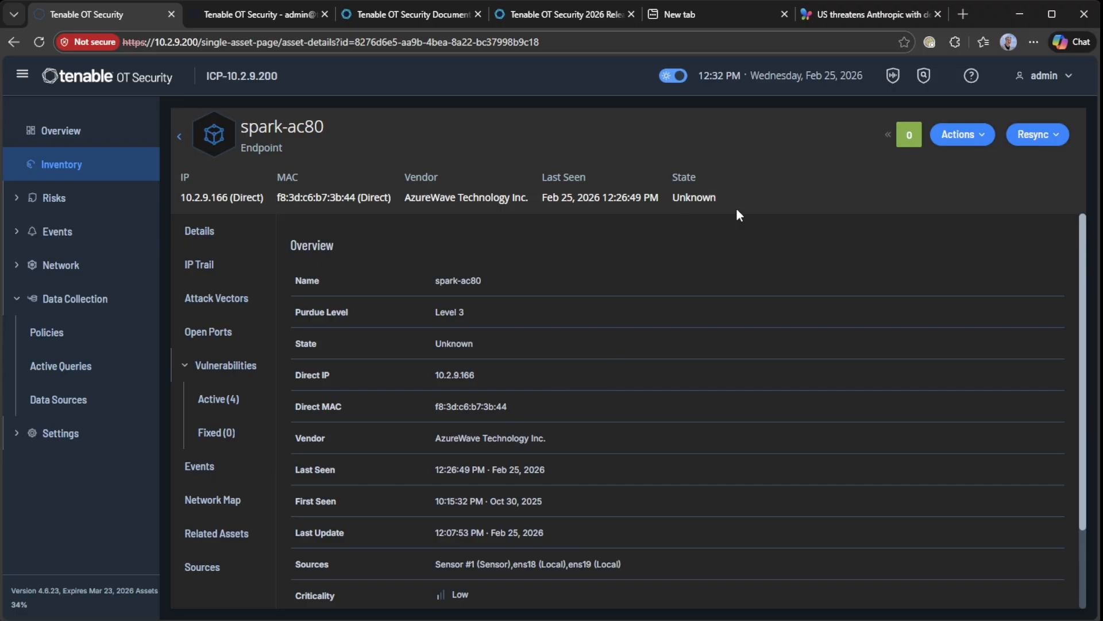
# Change spark-ac80's asset type to Workstation, save, and go back to Active Queries
pyautogui.click(974, 138)
pyautogui.click(942, 163)
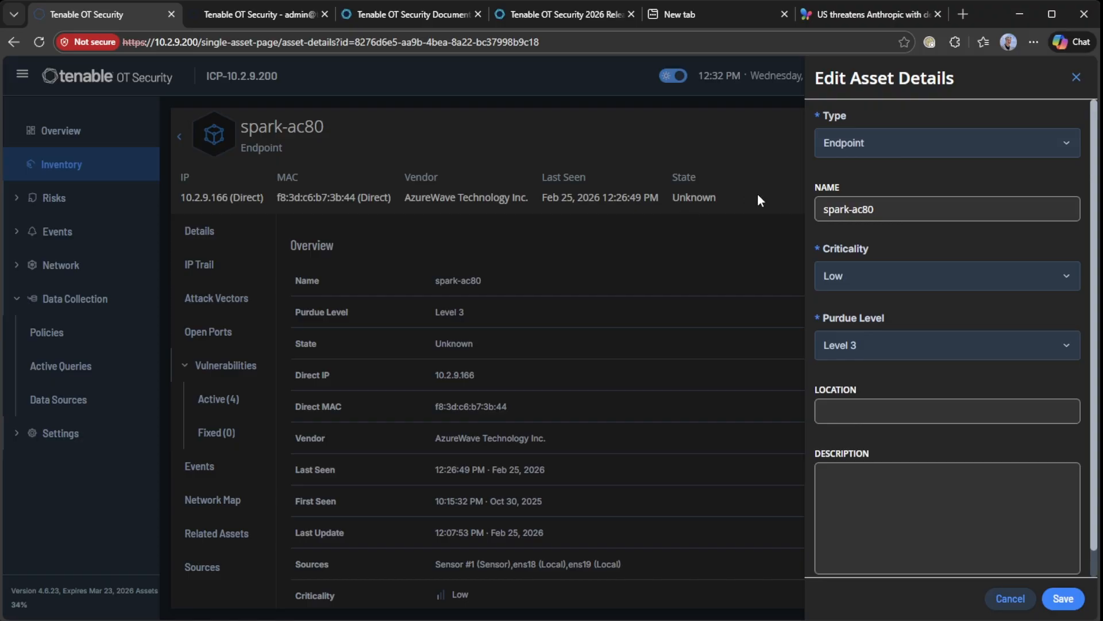
pyautogui.click(862, 152)
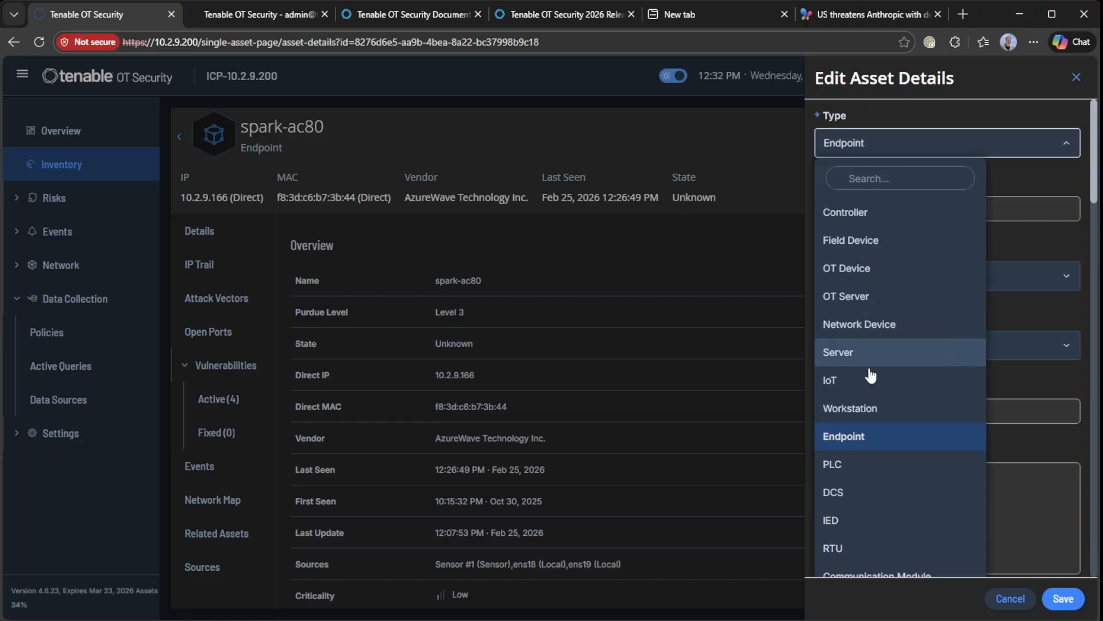
pyautogui.click(860, 406)
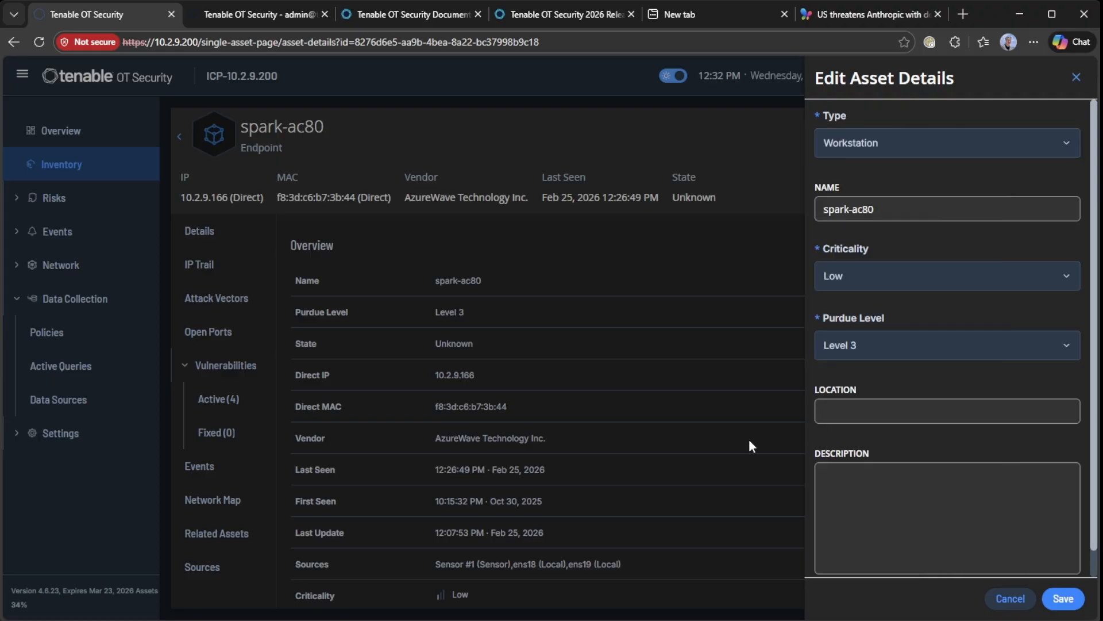
pyautogui.click(1063, 599)
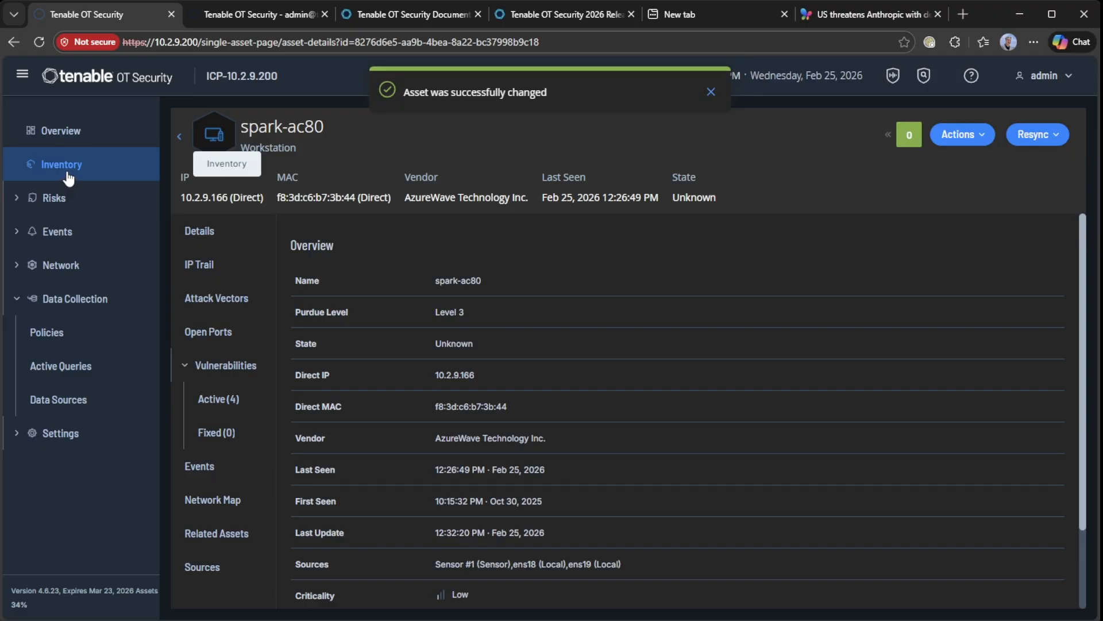
pyautogui.click(179, 137)
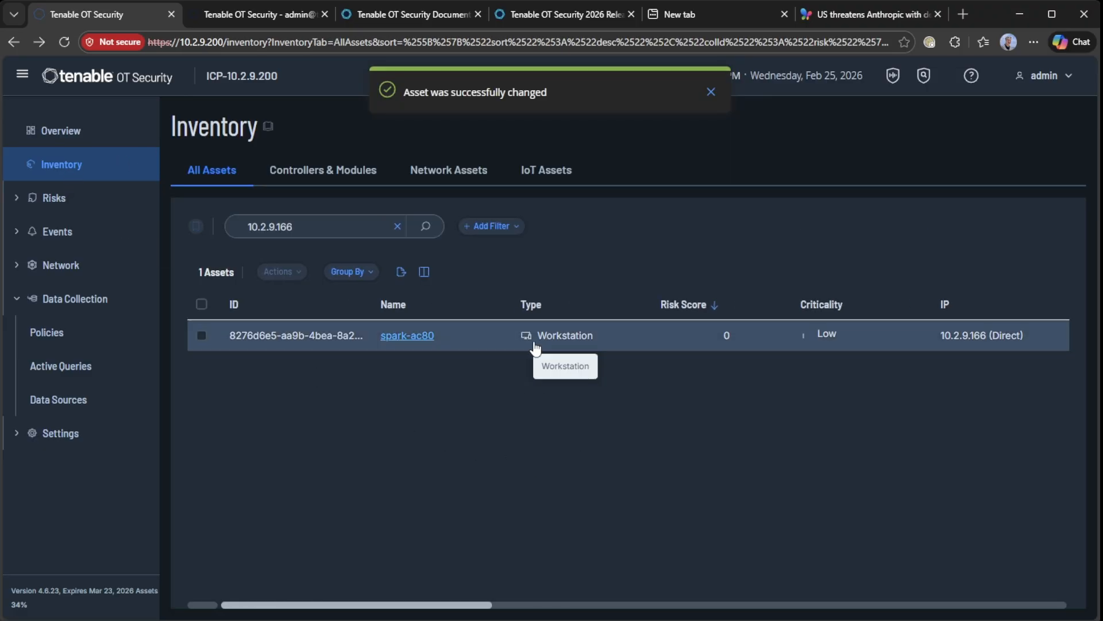
pyautogui.click(75, 380)
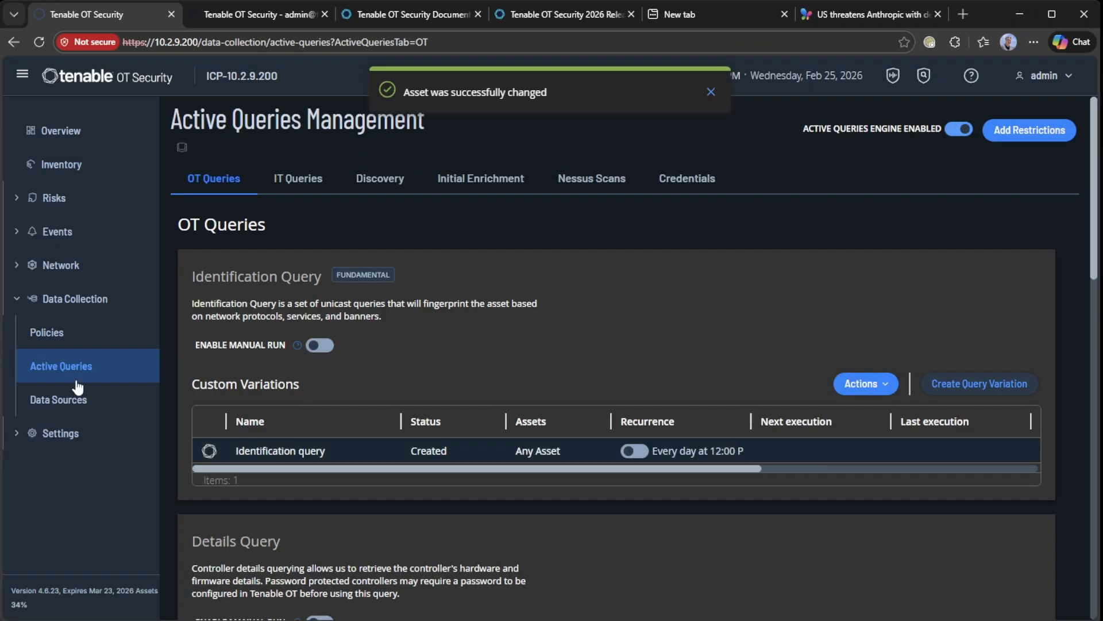
# Start a new Nessus scan named test2 for IP range 10.2.9.166
pyautogui.click(584, 185)
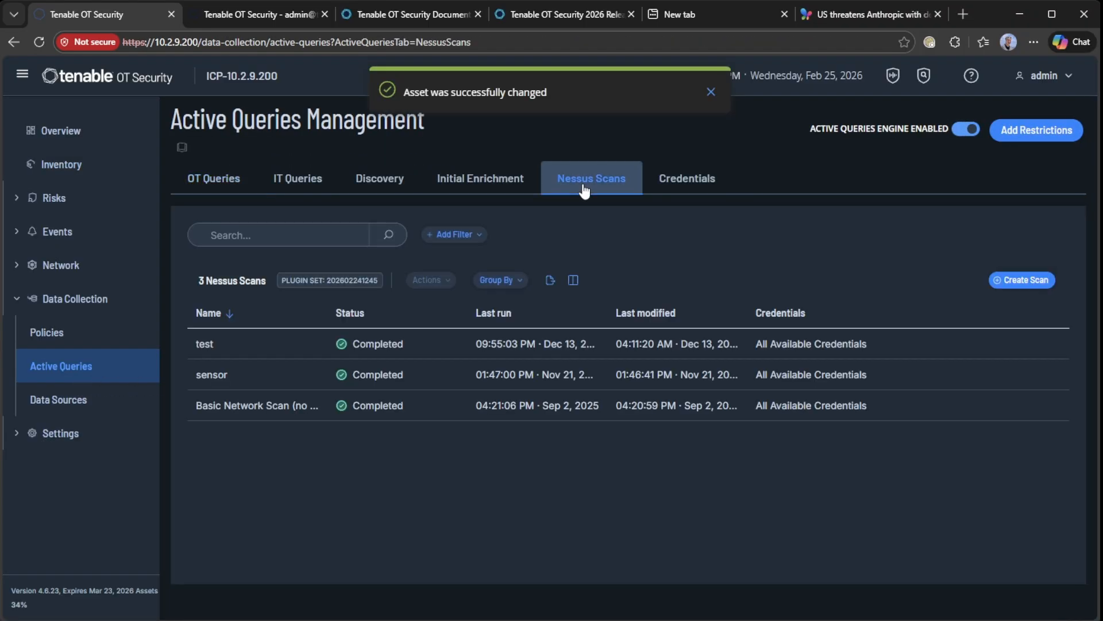
pyautogui.click(1026, 279)
pyautogui.click(1026, 279)
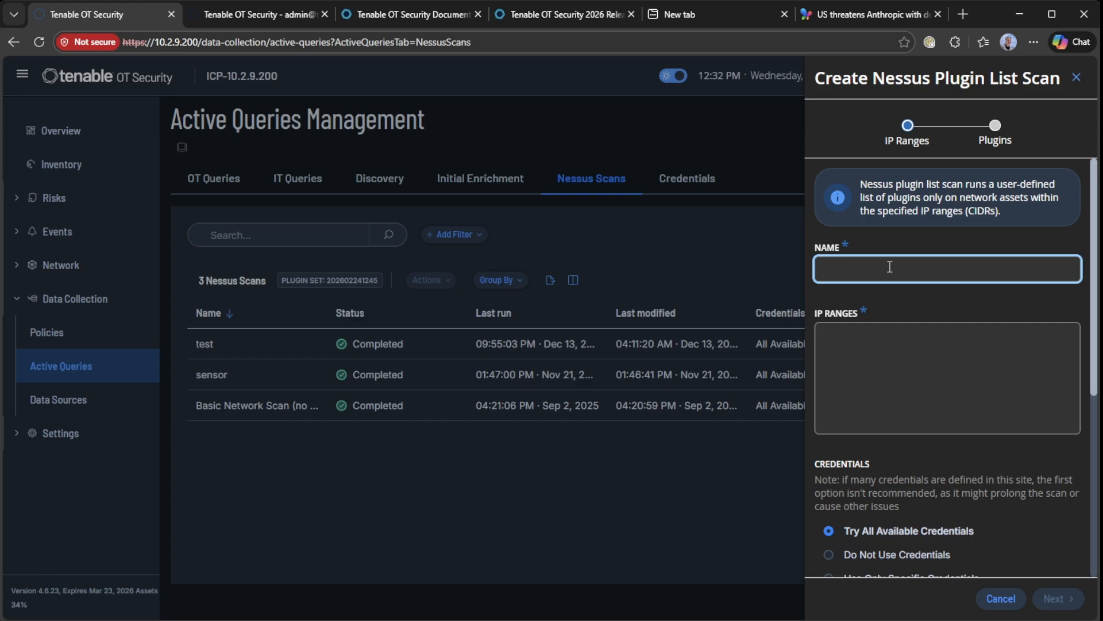
pyautogui.write('test2')
pyautogui.click(856, 337)
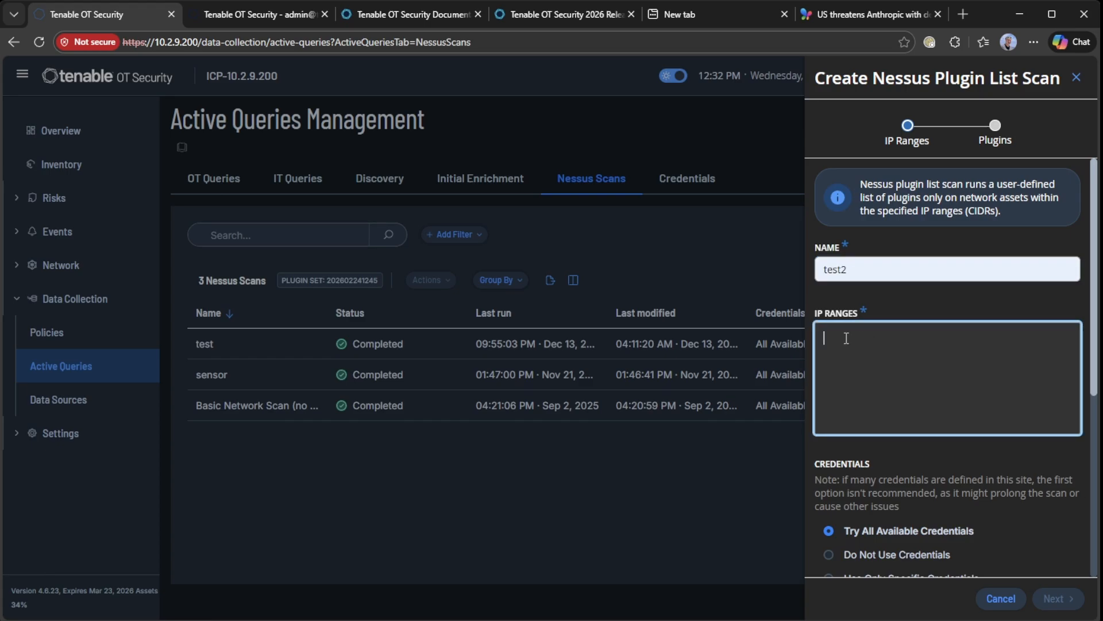
pyautogui.write('10.2.9')
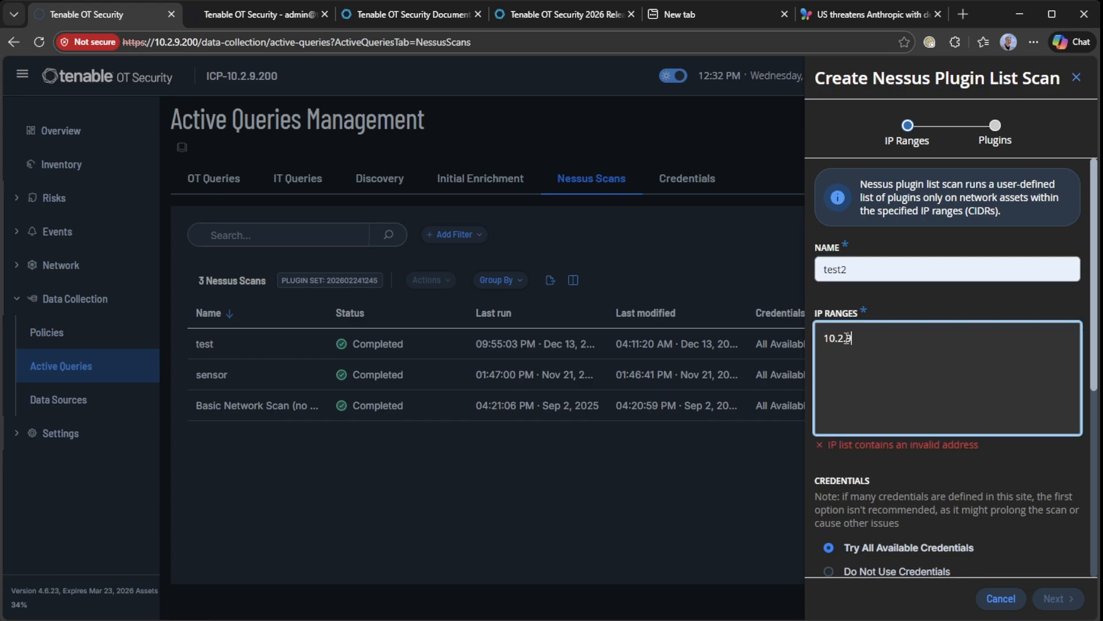
pyautogui.write('.166')
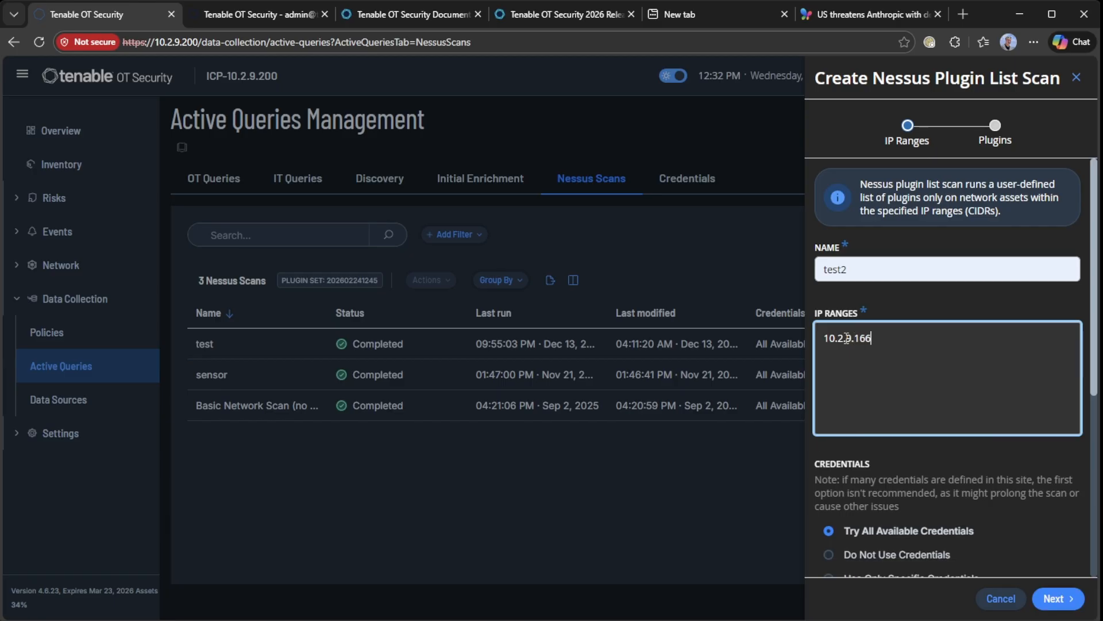
# Limit the scan to one specific saved credential and move on to plugins
pyautogui.scroll(-2, 916, 391)
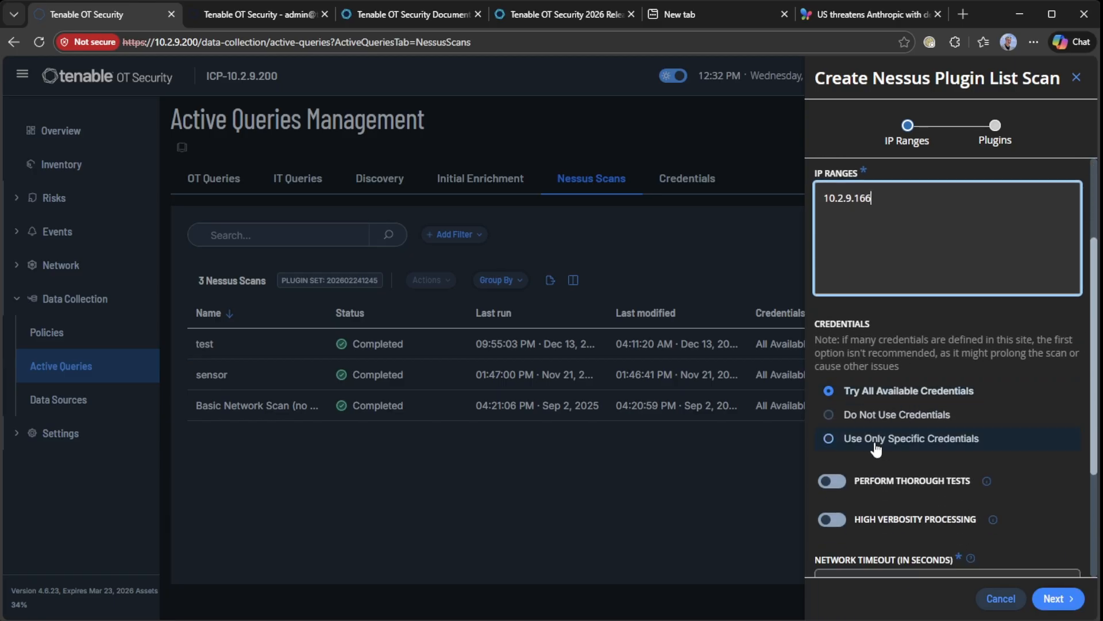
pyautogui.click(839, 441)
pyautogui.scroll(-1, 961, 402)
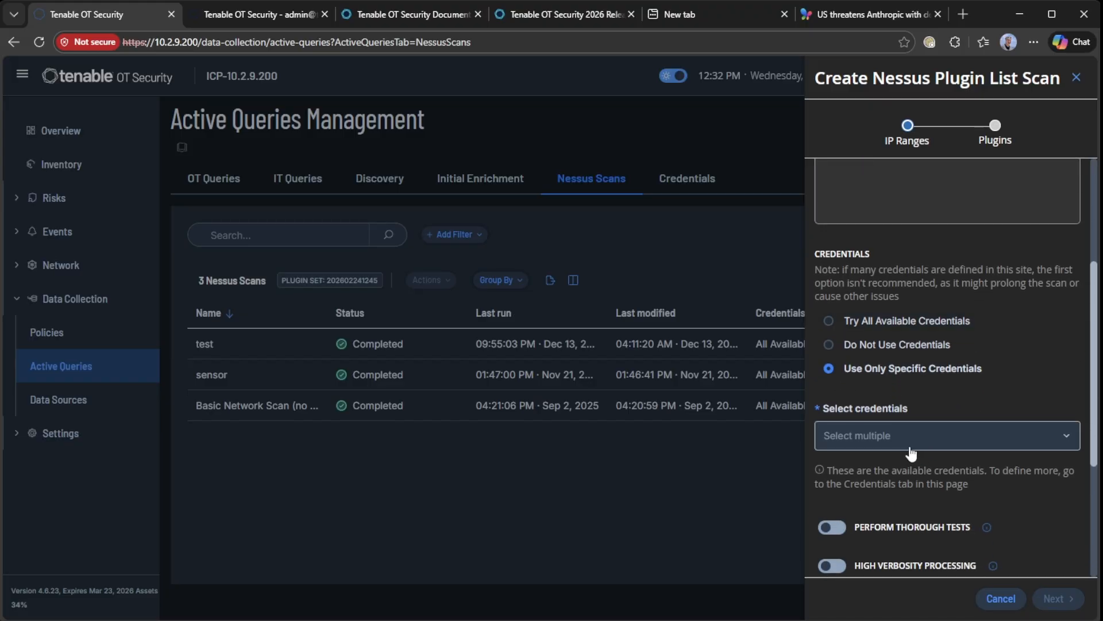
pyautogui.click(893, 445)
pyautogui.click(862, 492)
pyautogui.scroll(-2, 1038, 492)
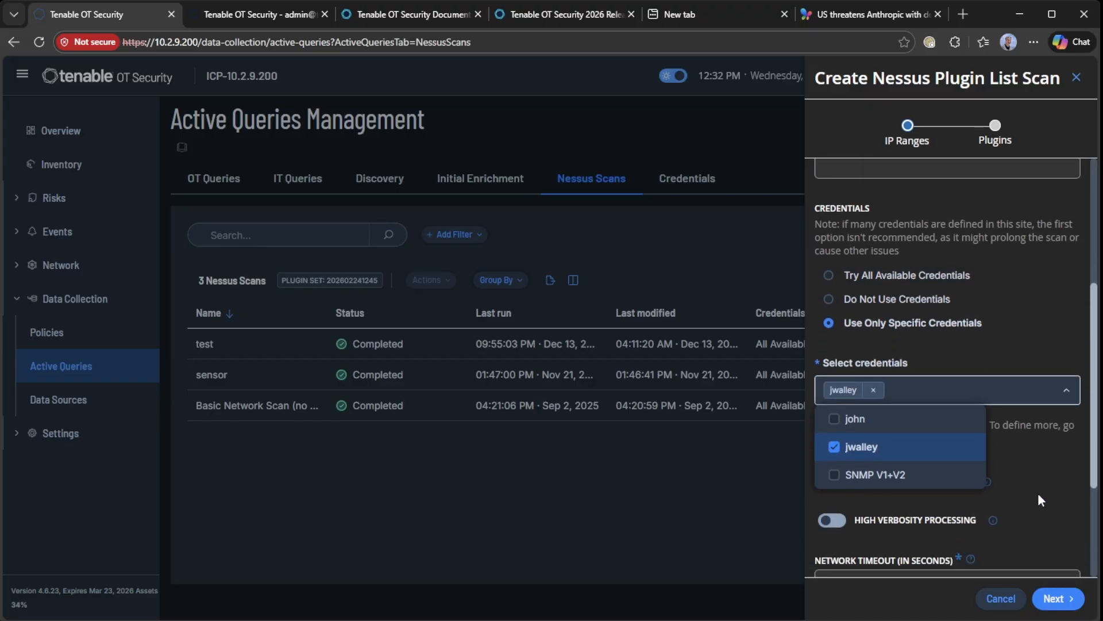
pyautogui.click(1039, 392)
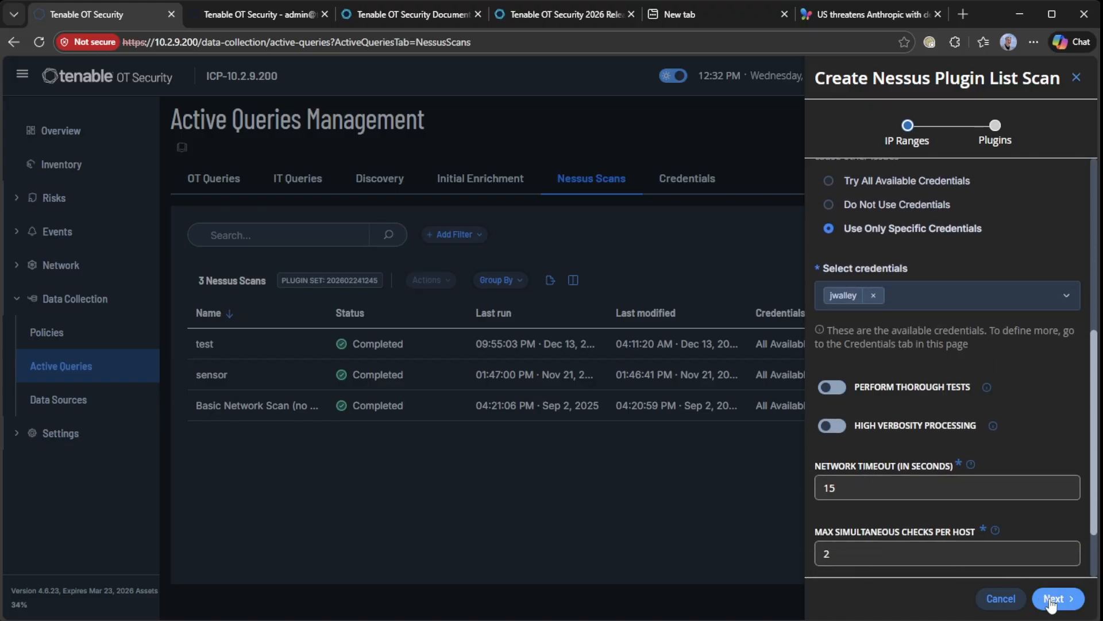
pyautogui.click(1053, 598)
# Include only the Ubuntu Local Security Checks plugin family and save test2
pyautogui.click(752, 184)
pyautogui.write('ubuntu')
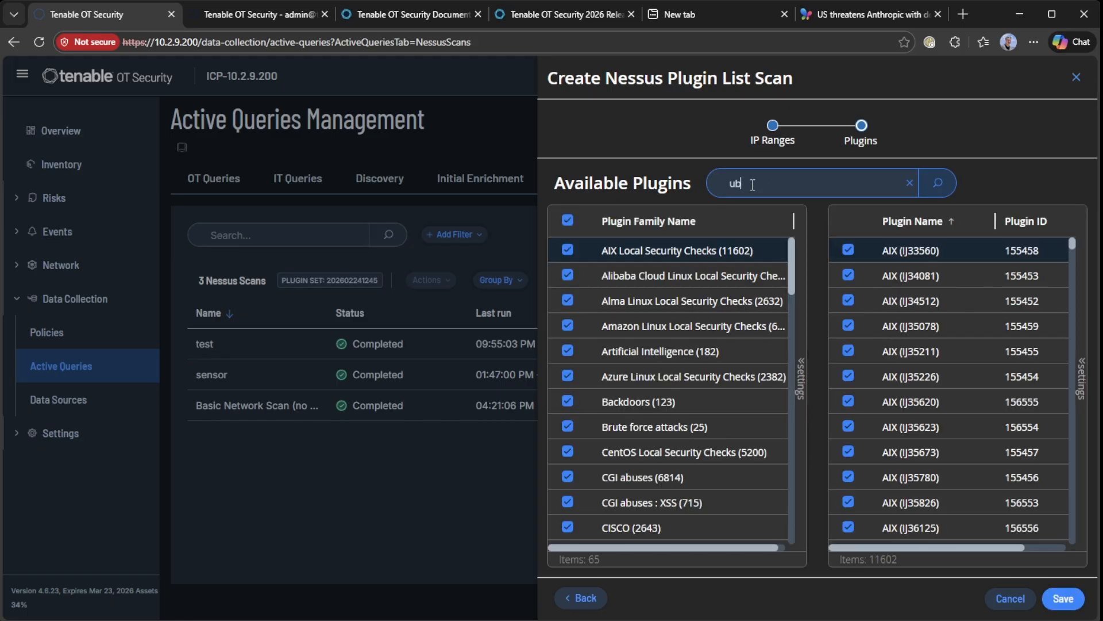
pyautogui.click(947, 185)
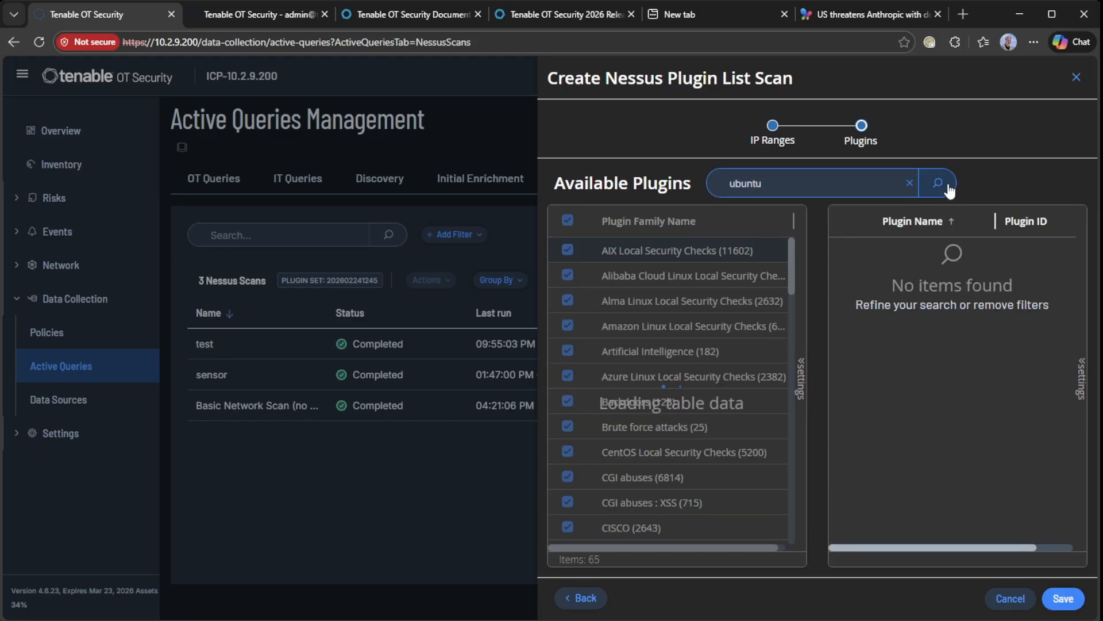
pyautogui.click(567, 220)
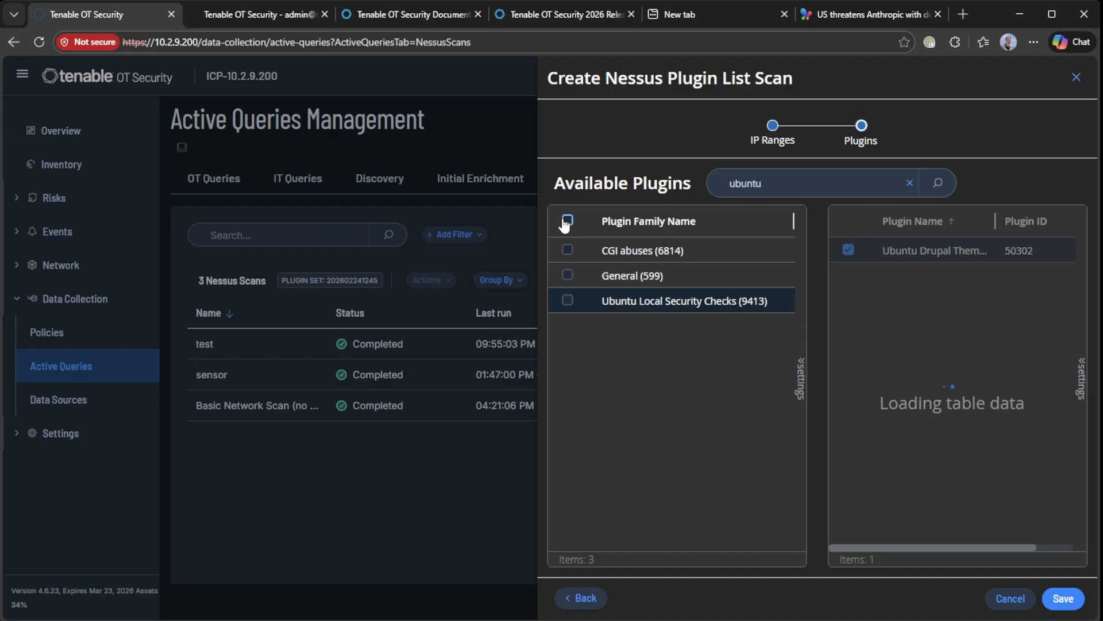
pyautogui.click(569, 301)
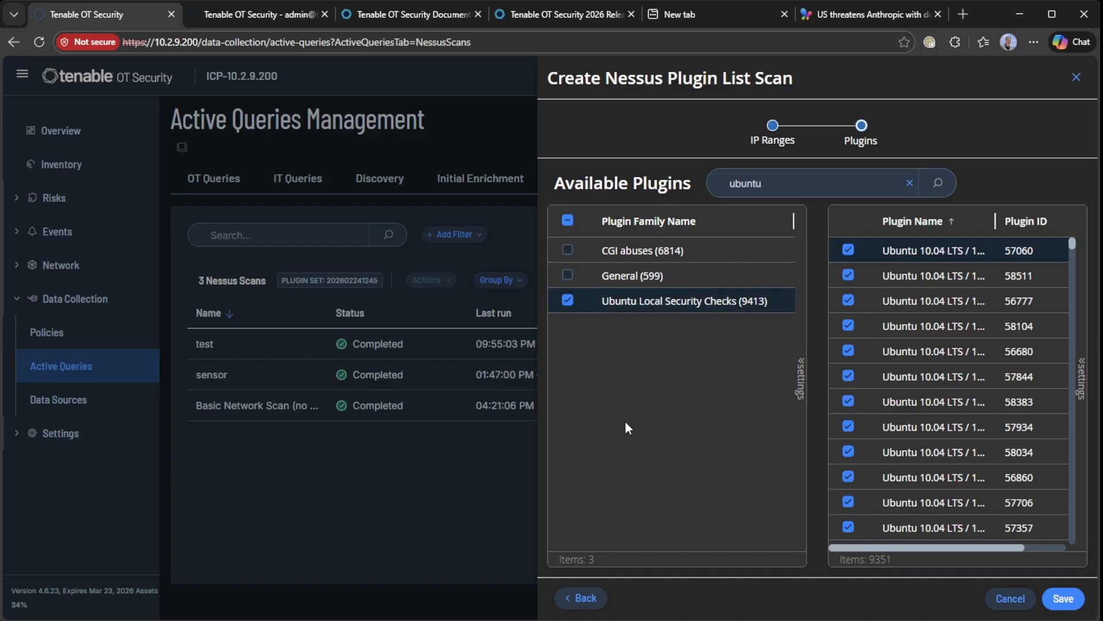
pyautogui.click(1057, 595)
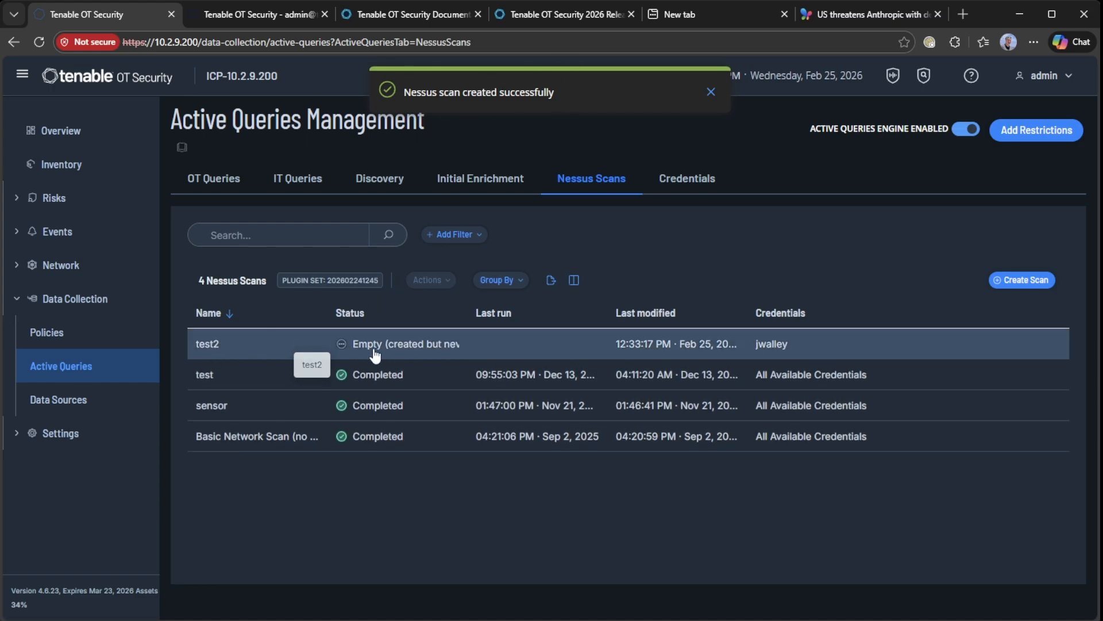
# Run the test2 scan now from its row's shortcut menu so it shows Running
pyautogui.click(472, 352)
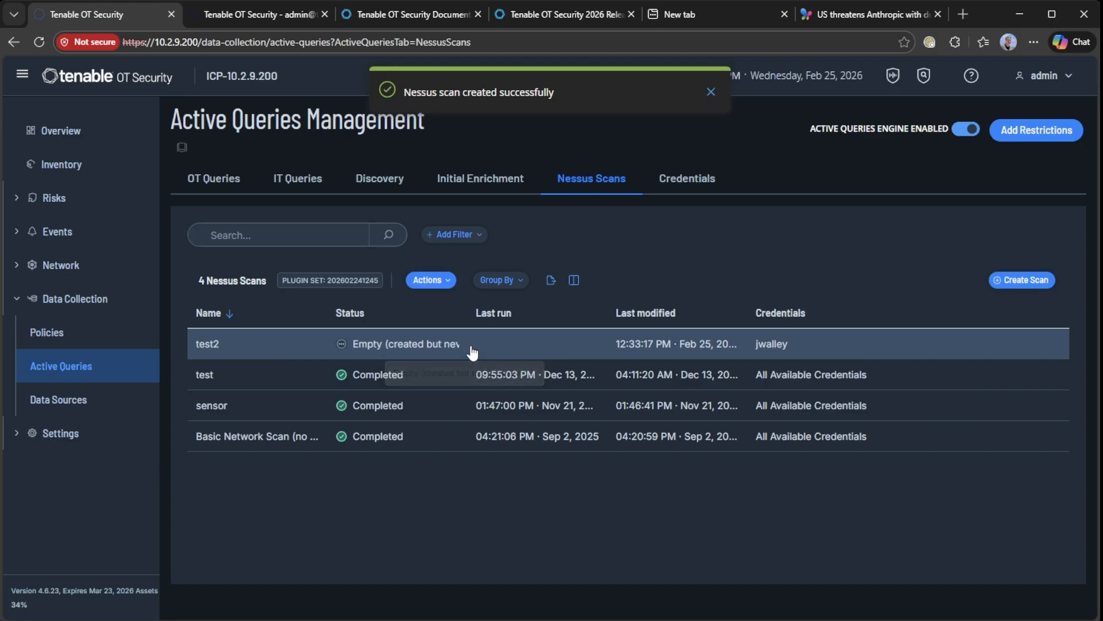
pyautogui.click(444, 282)
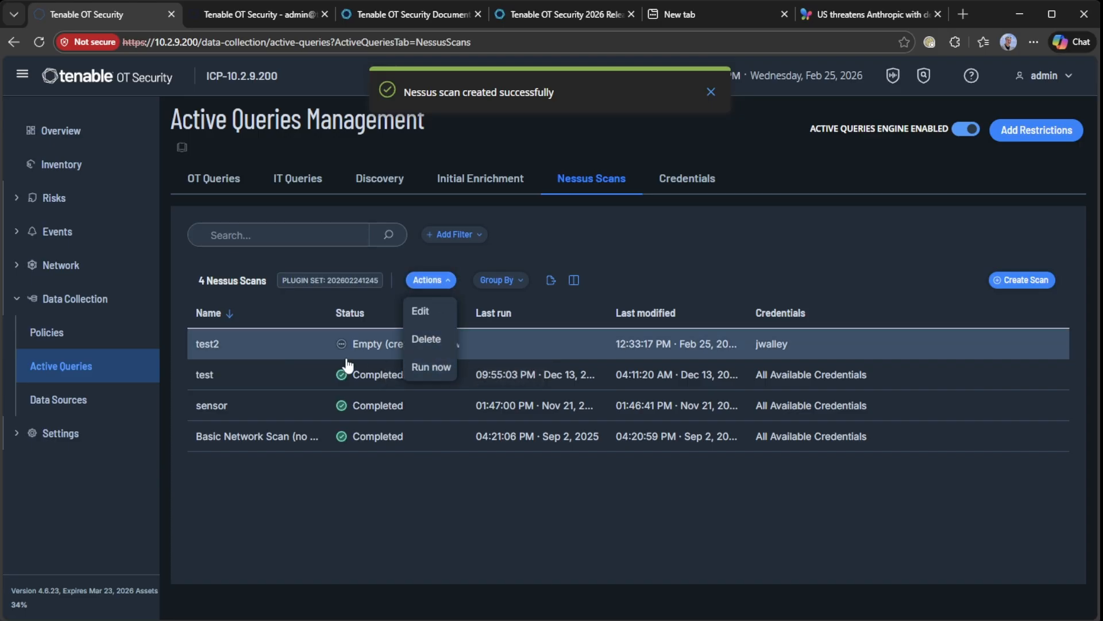
pyautogui.click(290, 350)
pyautogui.rightClick(290, 352)
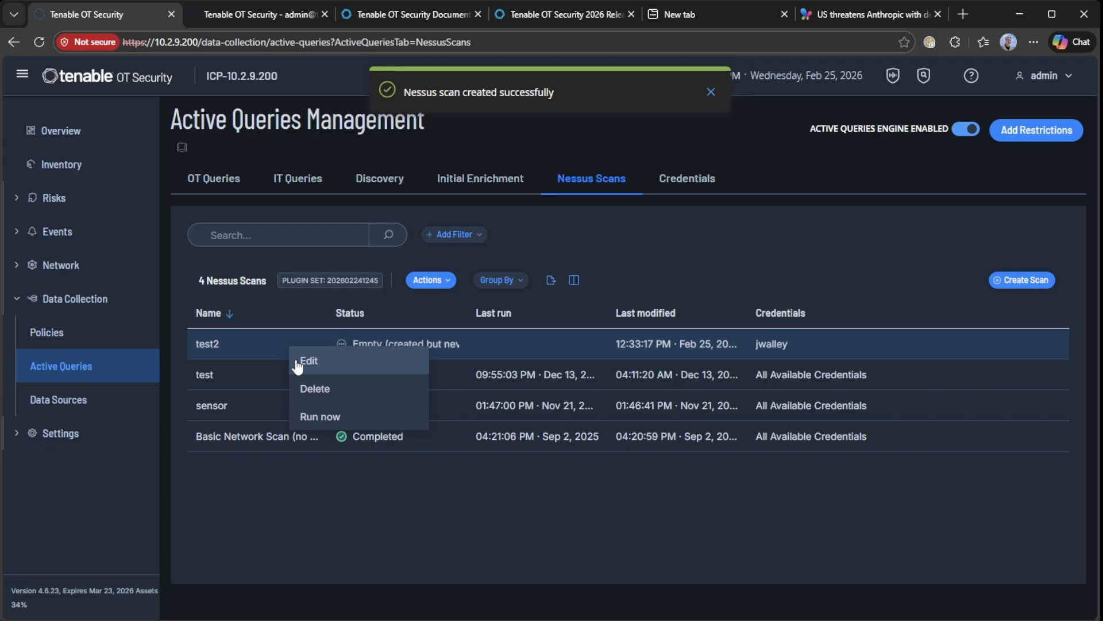
pyautogui.click(311, 418)
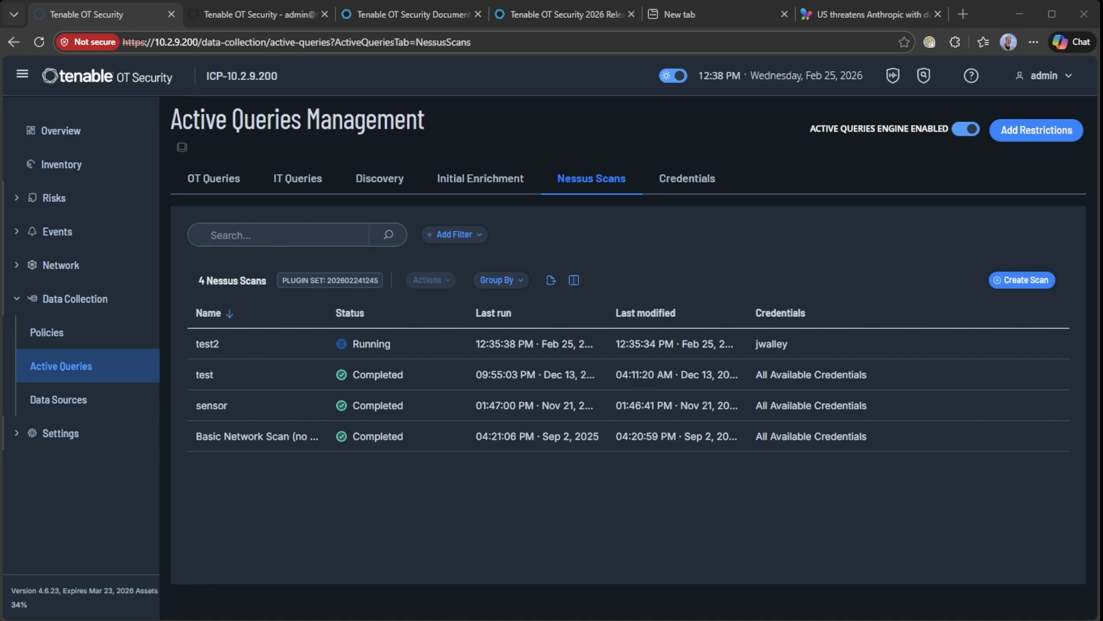
pyautogui.click(423, 15)
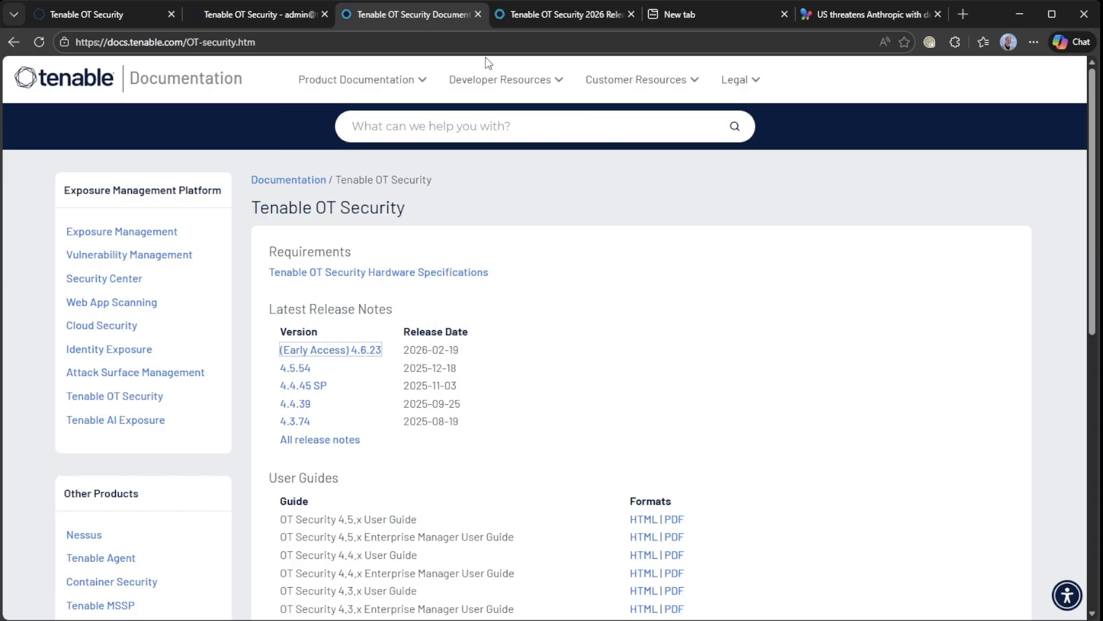
# Read the 4.6.23 release note on Massive Subnet Scale Expansion
pyautogui.click(526, 17)
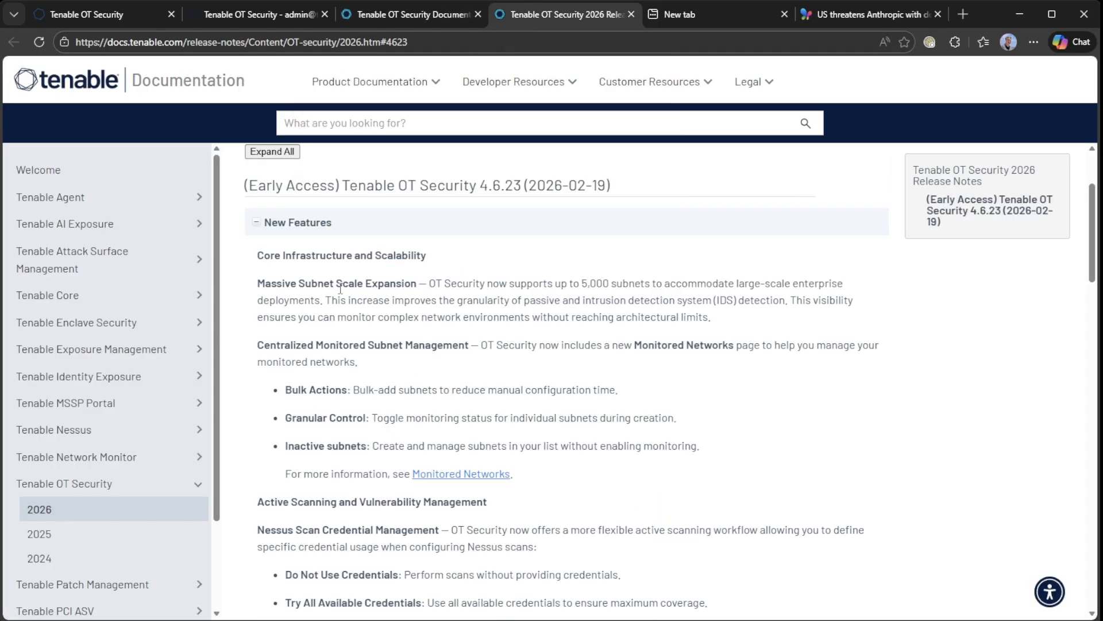
pyautogui.moveTo(277, 286)
pyautogui.mouseDown()
pyautogui.moveTo(377, 287)
pyautogui.moveTo(452, 306)
pyautogui.mouseUp()
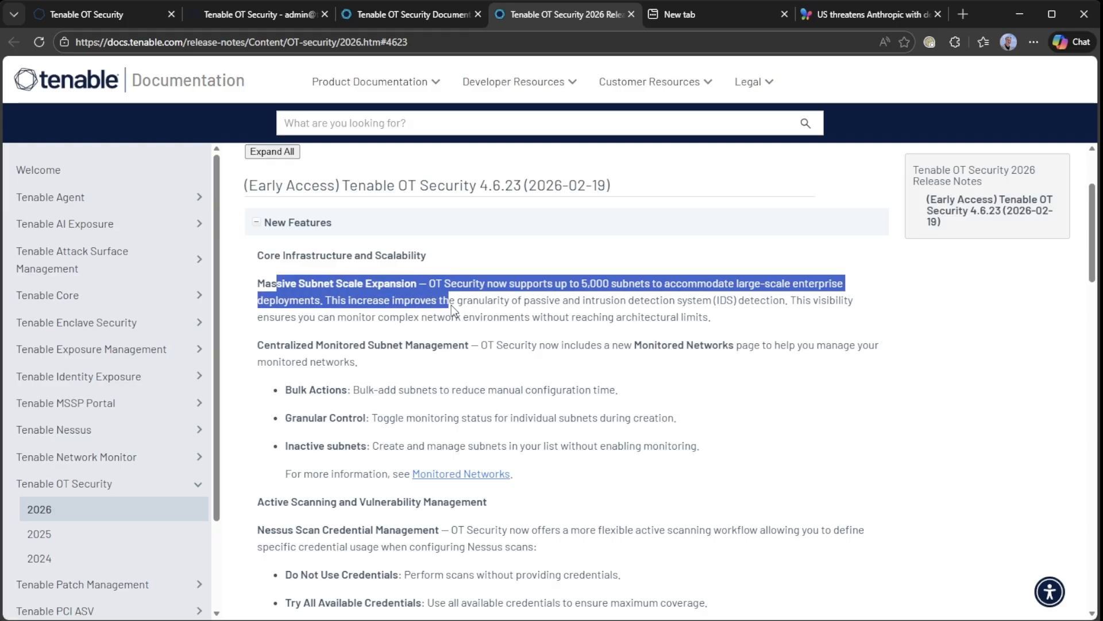
pyautogui.click(410, 320)
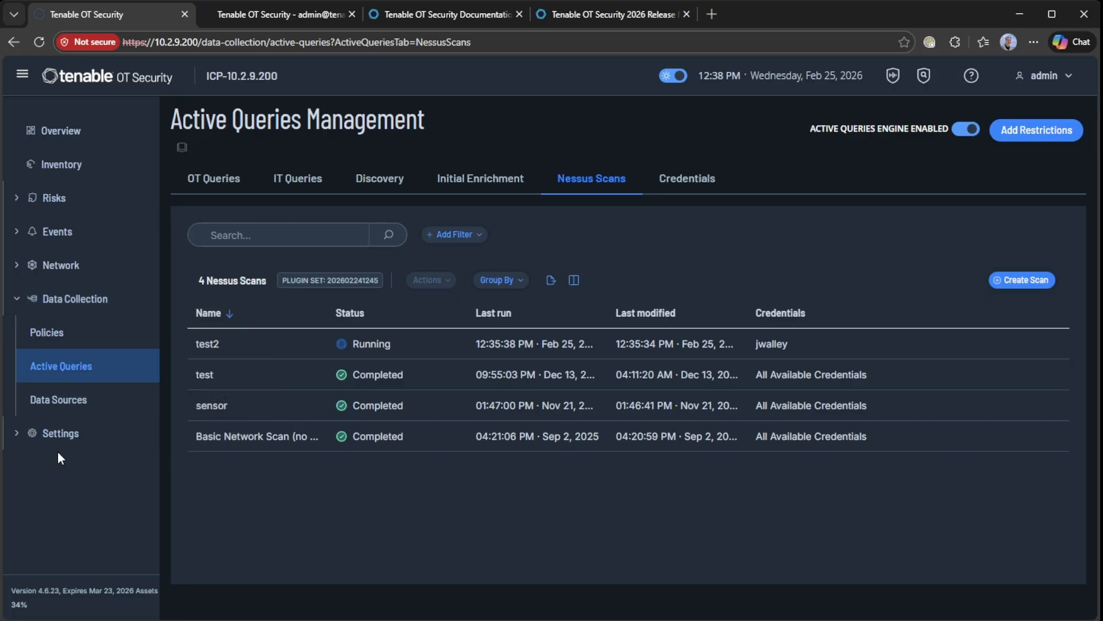
# Open Environment Settings > Monitored Networks and review the 9 subnets, including 10.2.9.0/24
pyautogui.click(60, 438)
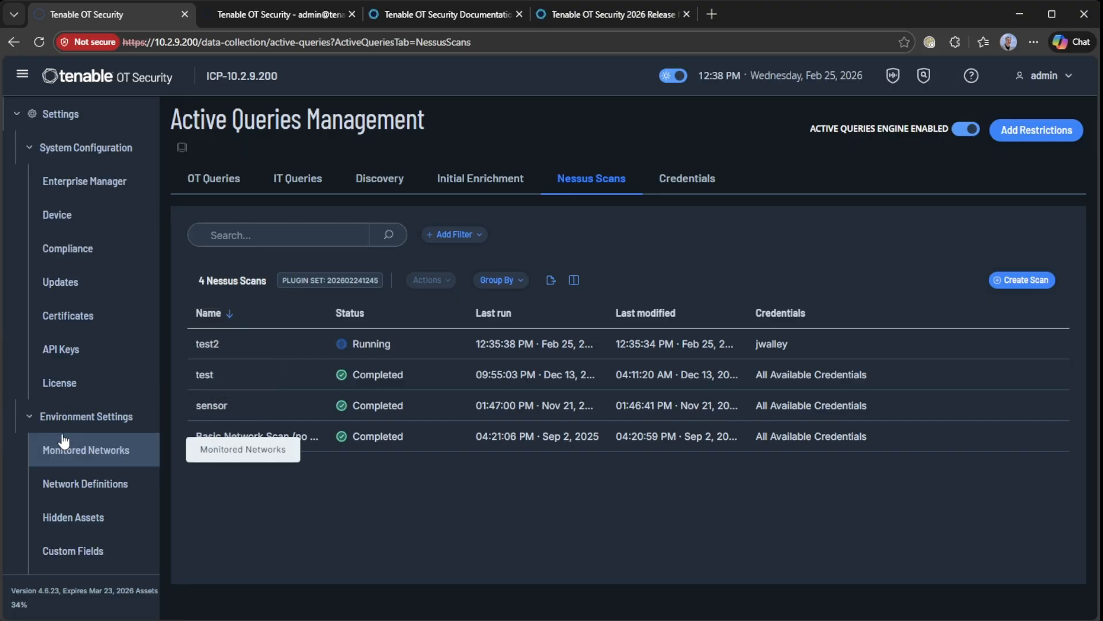
pyautogui.click(86, 463)
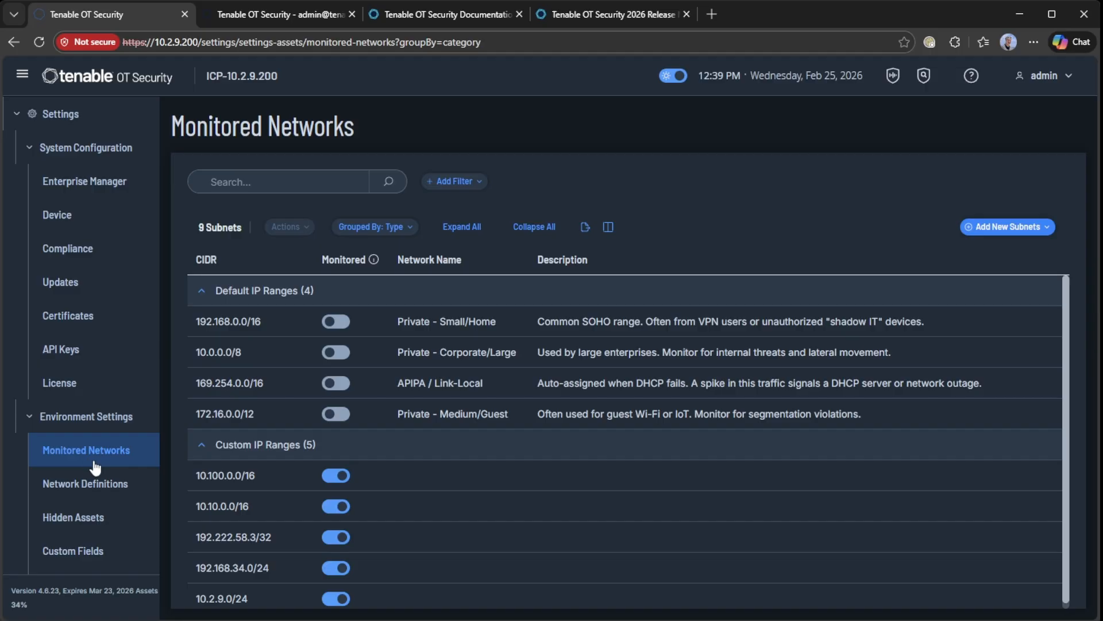
pyautogui.scroll(-1, 631, 469)
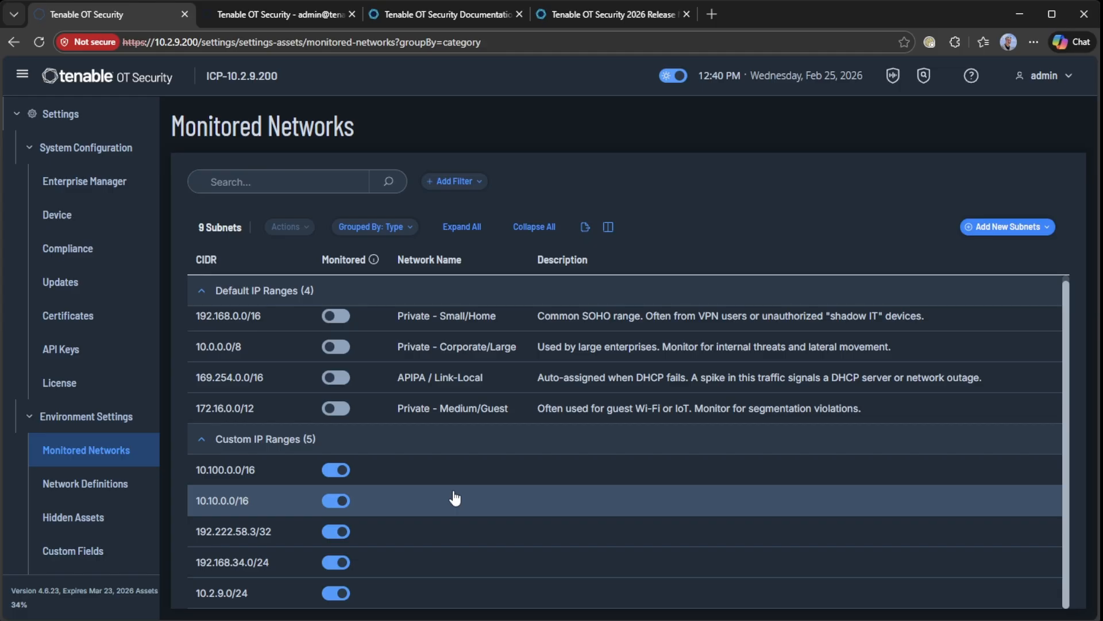
pyautogui.click(1009, 230)
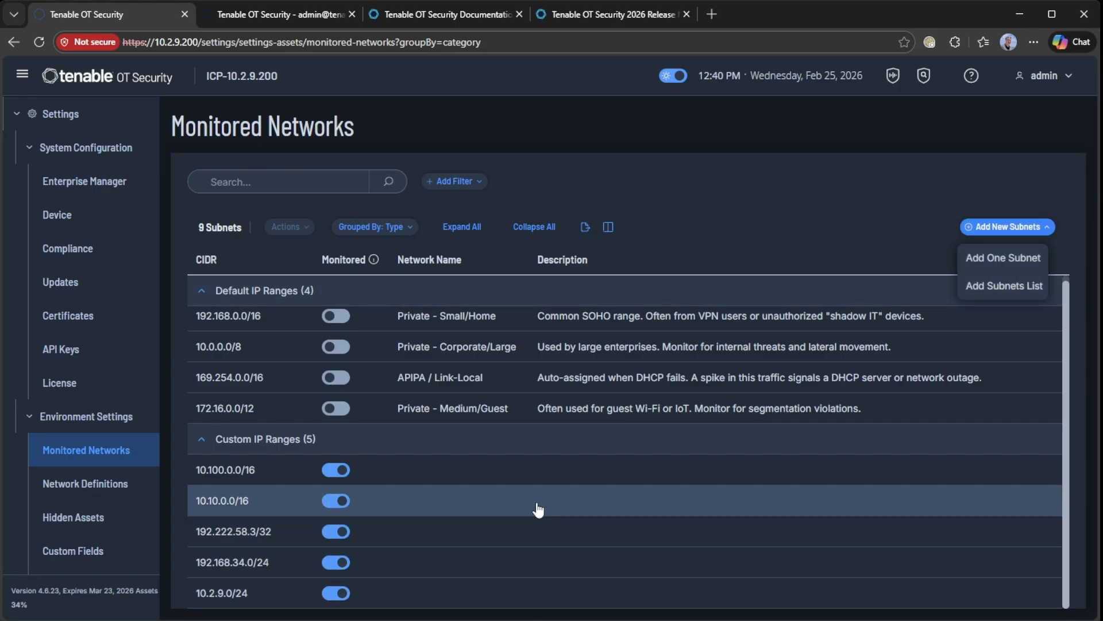
pyautogui.click(739, 205)
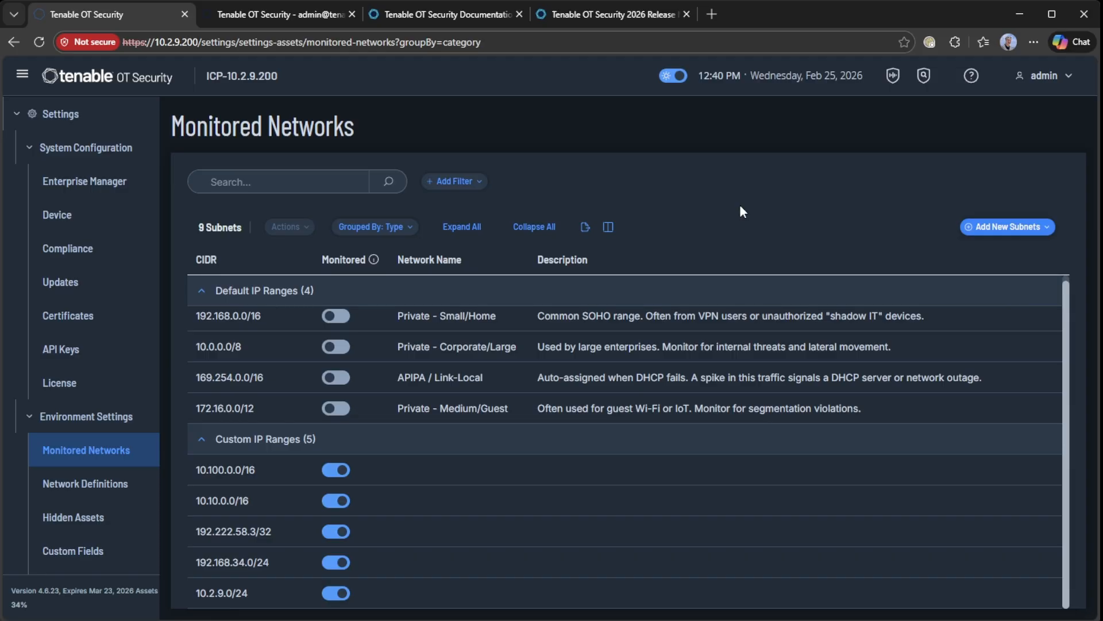
pyautogui.rightClick(547, 483)
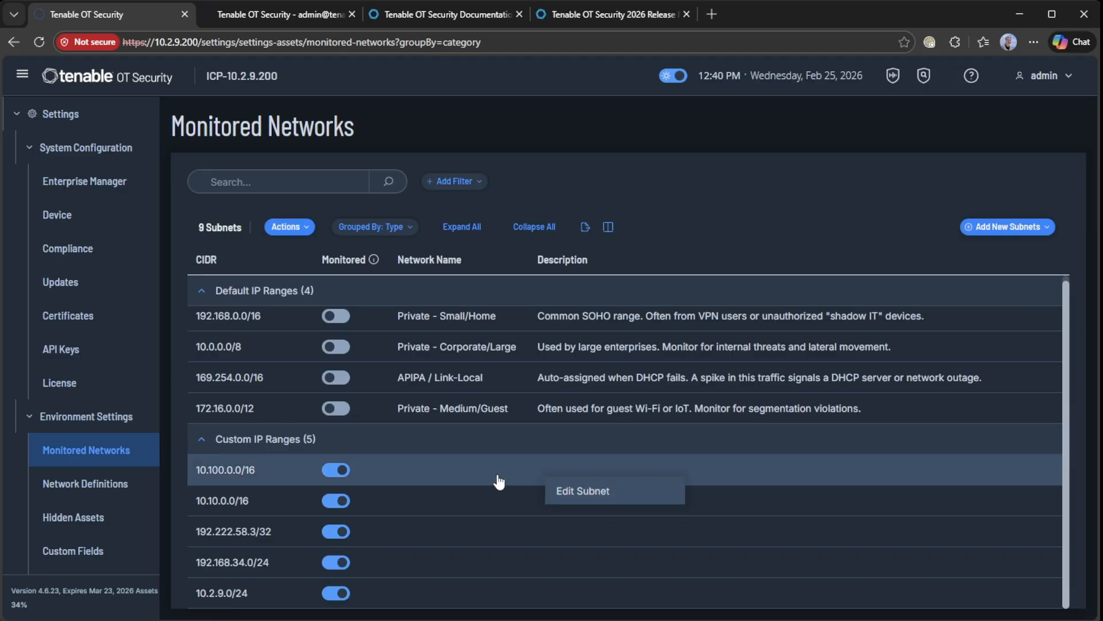
pyautogui.click(562, 496)
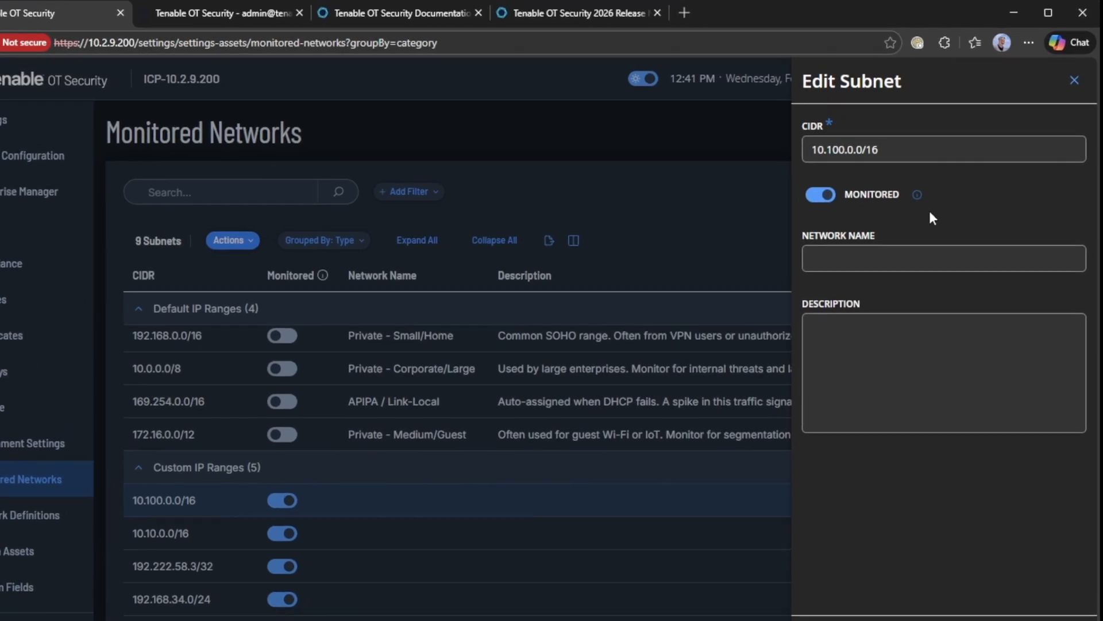
pyautogui.moveTo(911, 202)
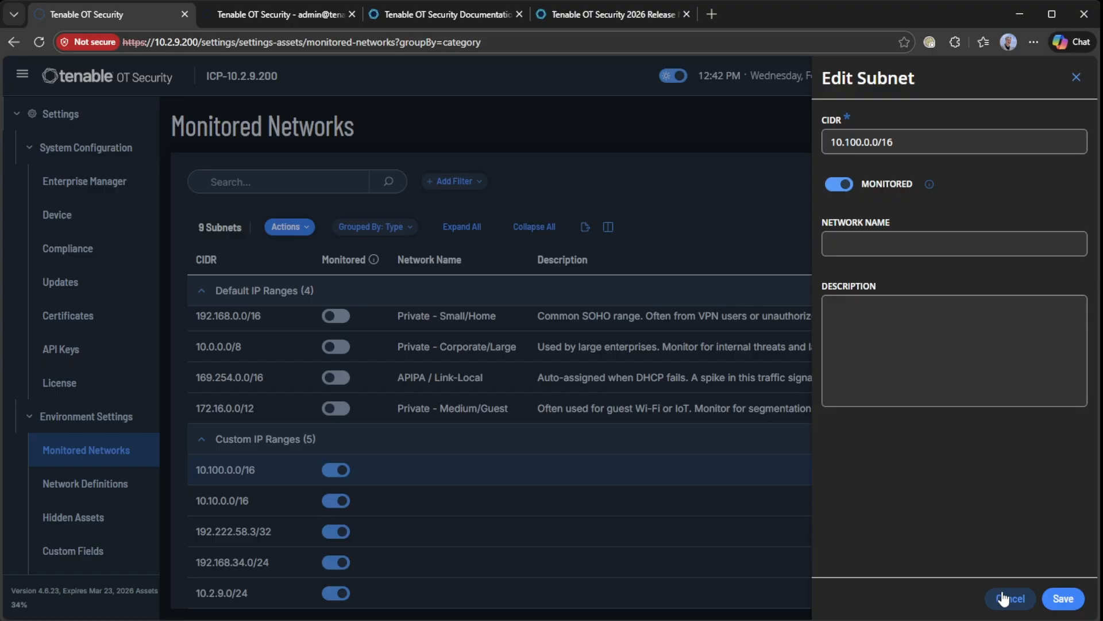
pyautogui.click(1003, 598)
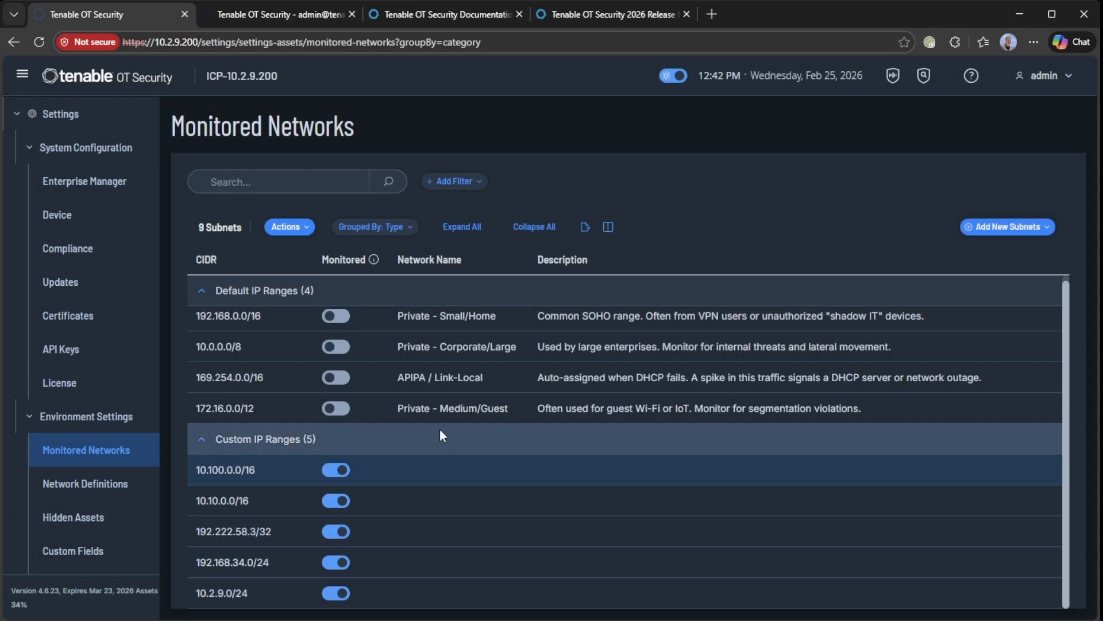
# Return to the Nessus Scans list and check that test2 now shows Completed
pyautogui.scroll(3, 89, 391)
pyautogui.scroll(2, 92, 391)
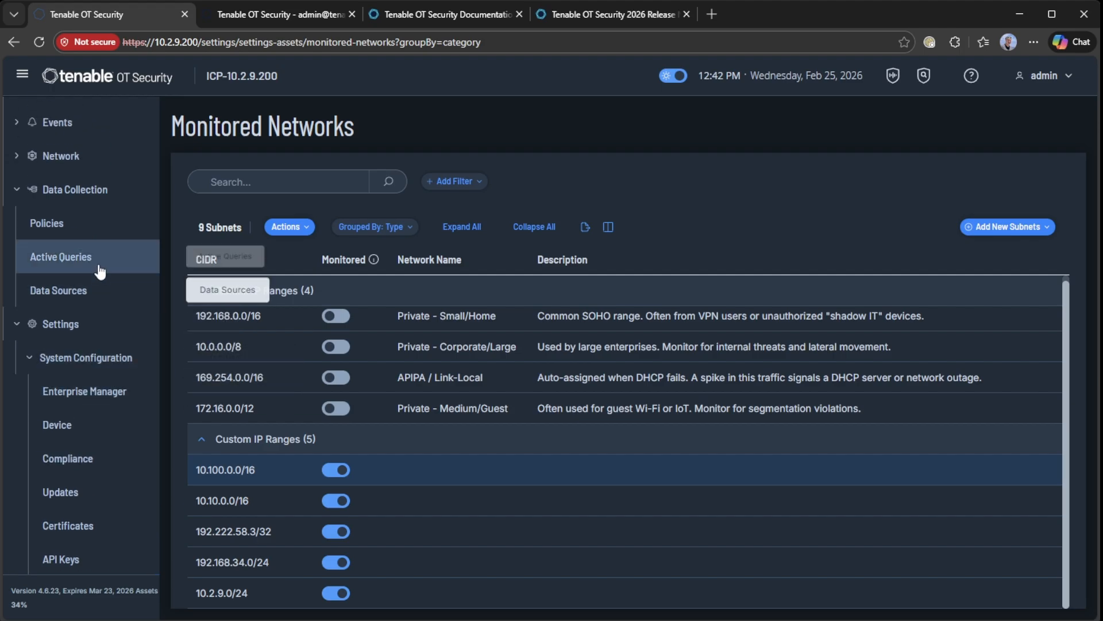
pyautogui.click(74, 270)
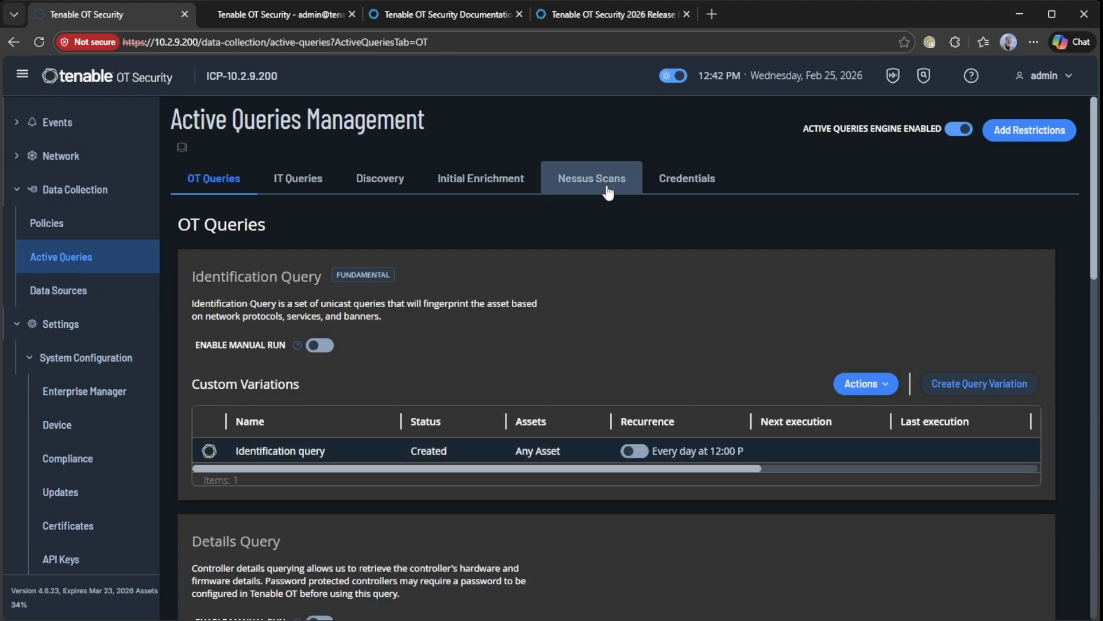
pyautogui.click(604, 183)
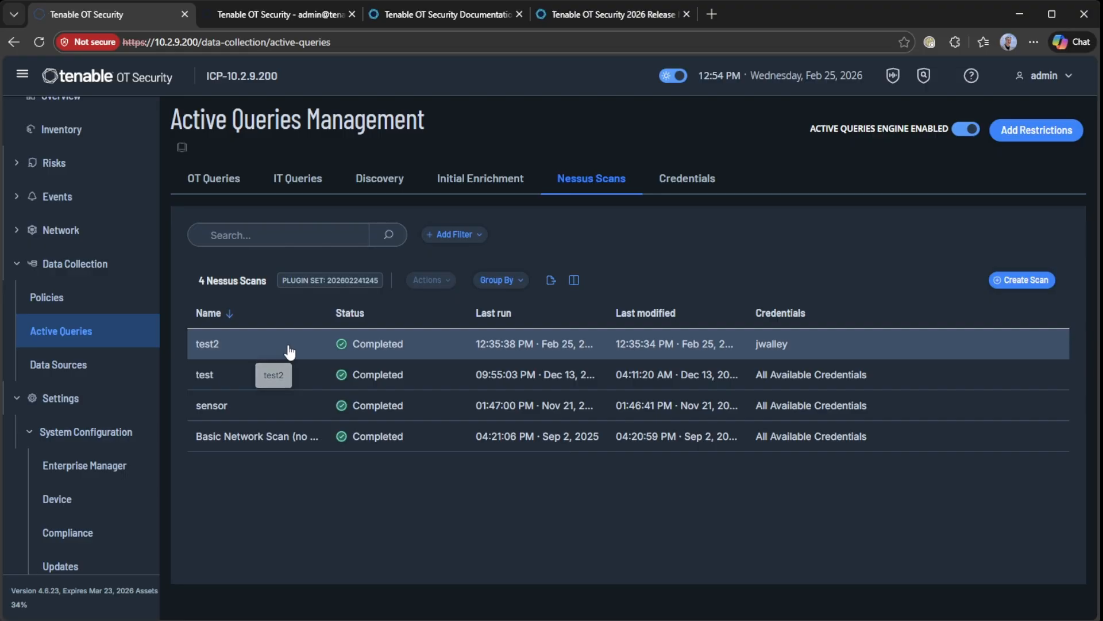
pyautogui.rightClick(654, 346)
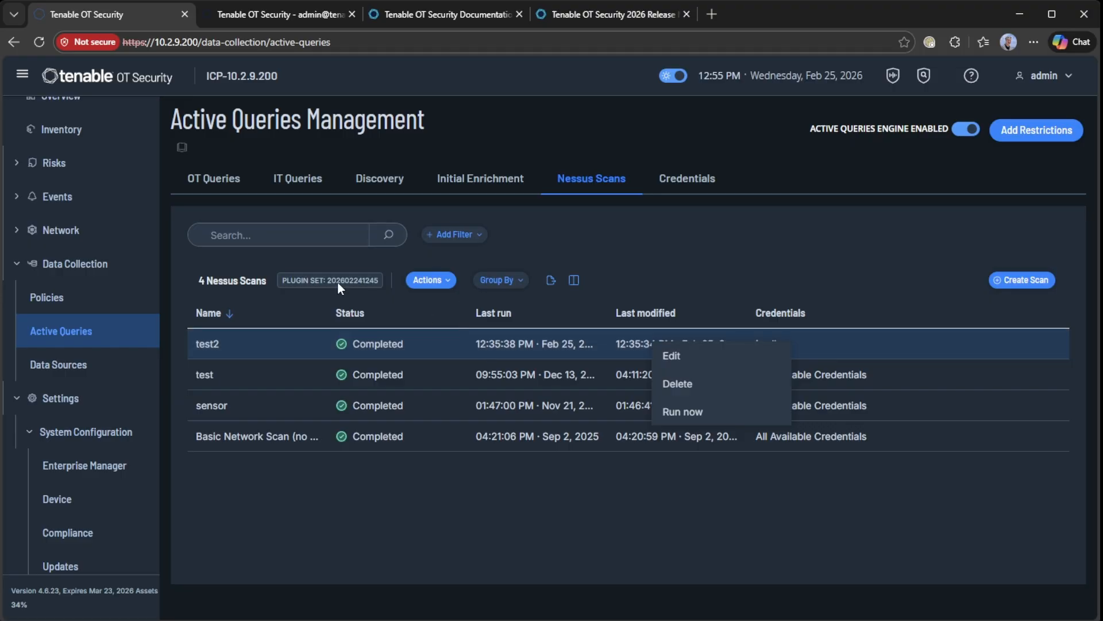
# Filter the asset inventory down to the address 10.2.9.166
pyautogui.click(86, 138)
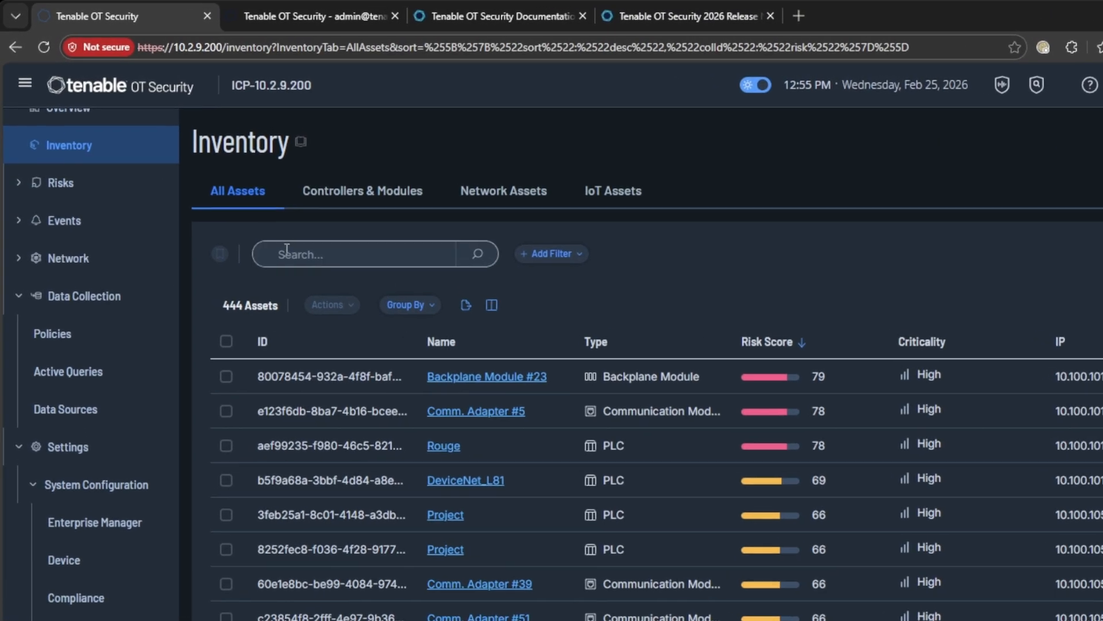
pyautogui.click(277, 246)
pyautogui.write('10.2.9.166')
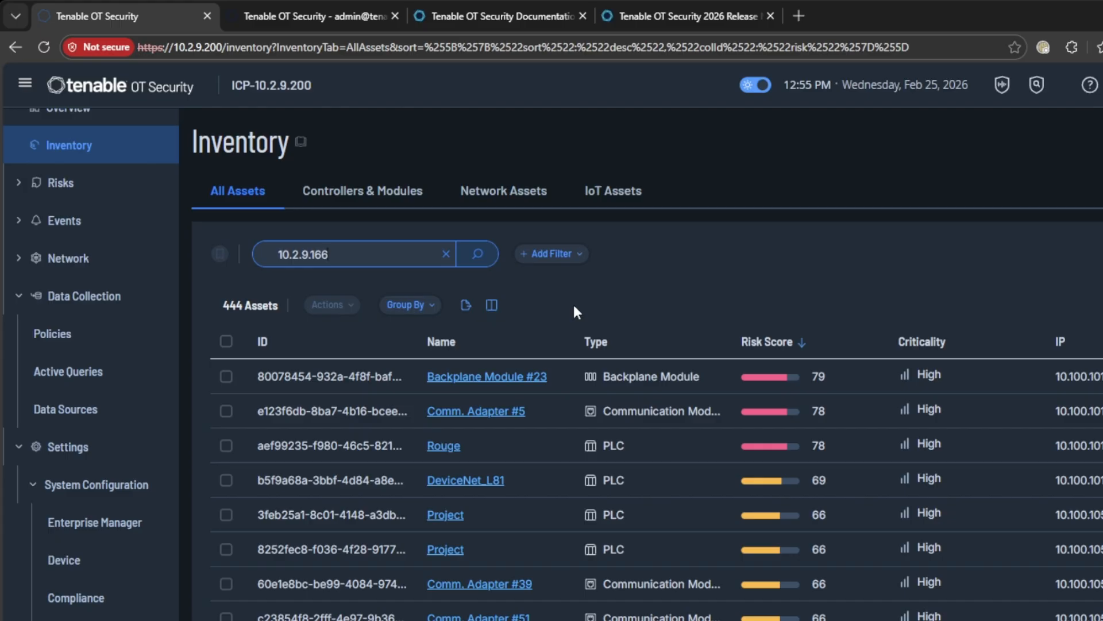
pyautogui.click(477, 254)
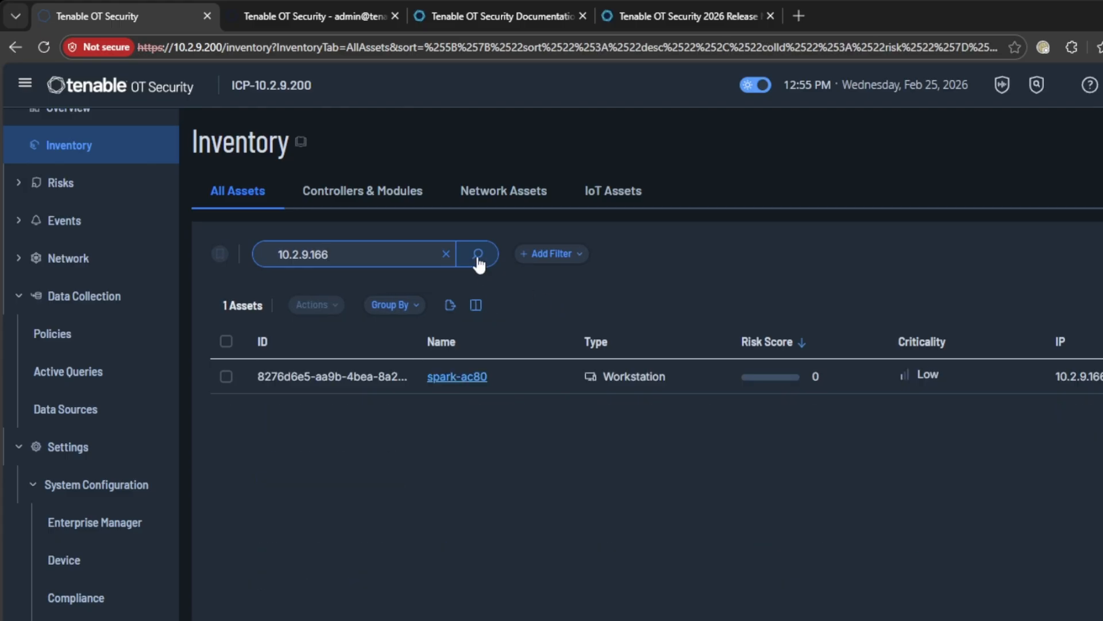
# Open the spark-ac80 workstation's details and scroll to its Nessus Scan Information
pyautogui.click(457, 376)
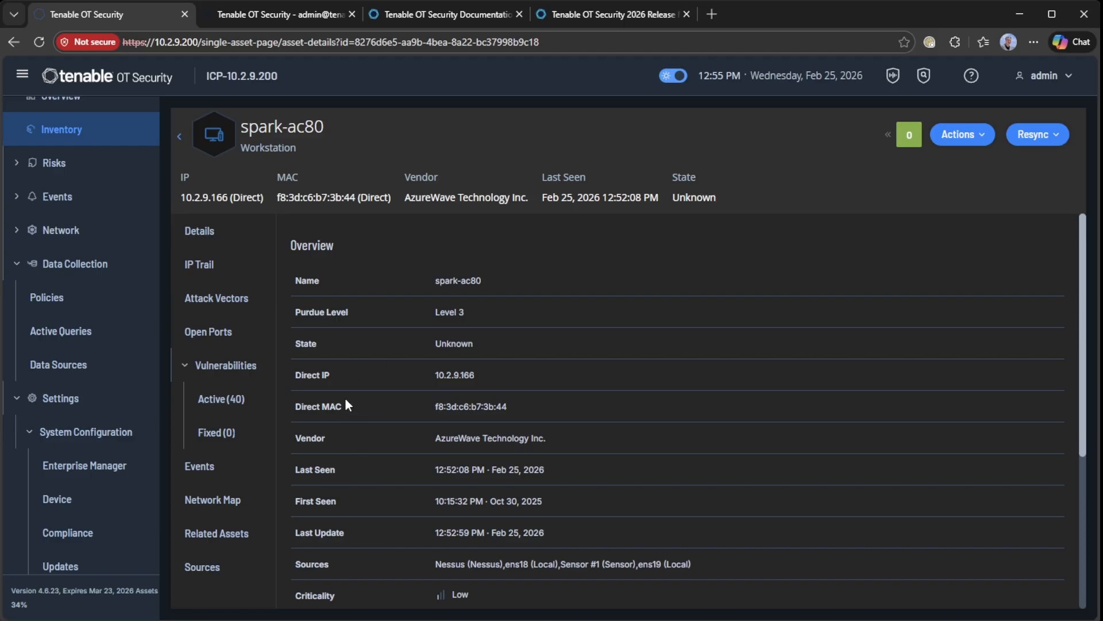
pyautogui.scroll(-3, 346, 395)
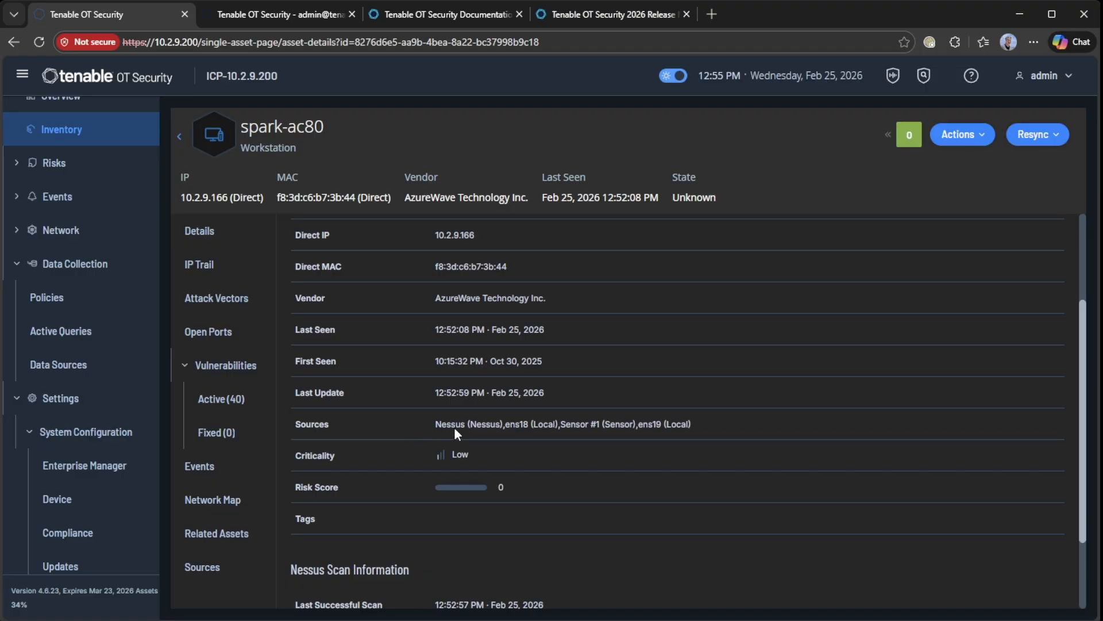
pyautogui.scroll(-2, 369, 425)
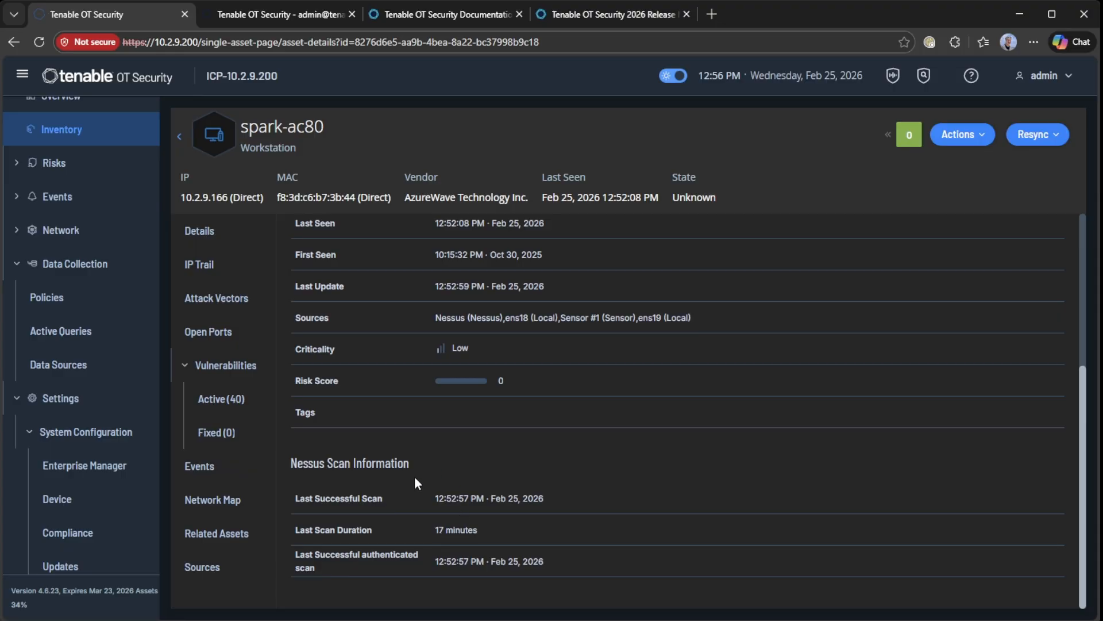
# List the 40 active vulnerabilities in an enlarged table, select SSL Certificate Cannot Be Trusted, and browse the rows
pyautogui.click(223, 401)
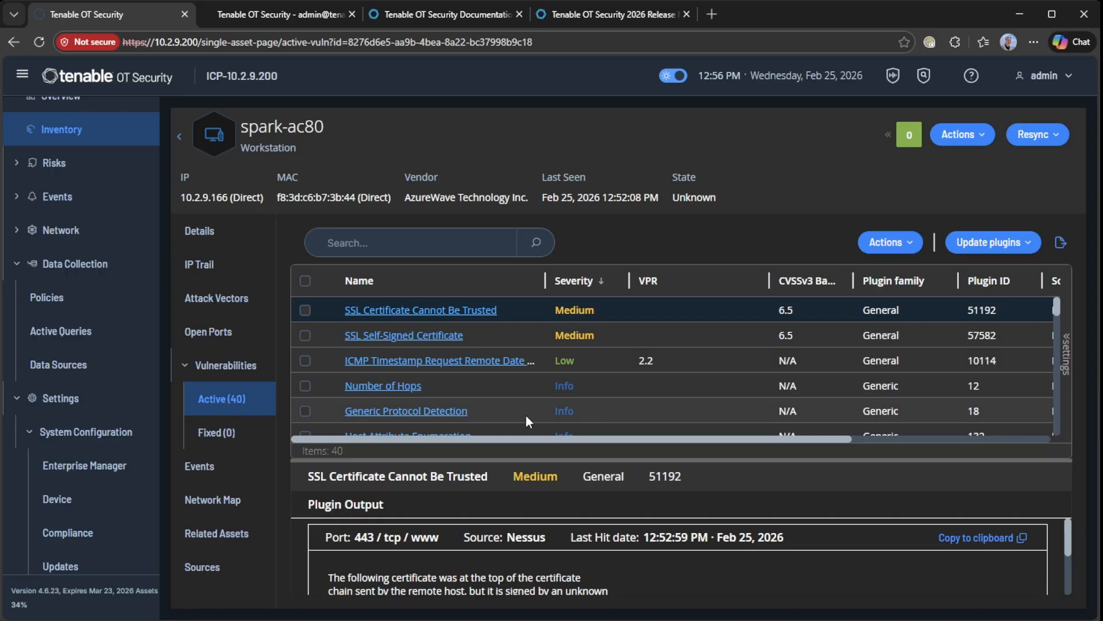
pyautogui.moveTo(570, 465); pyautogui.dragTo(570, 538)
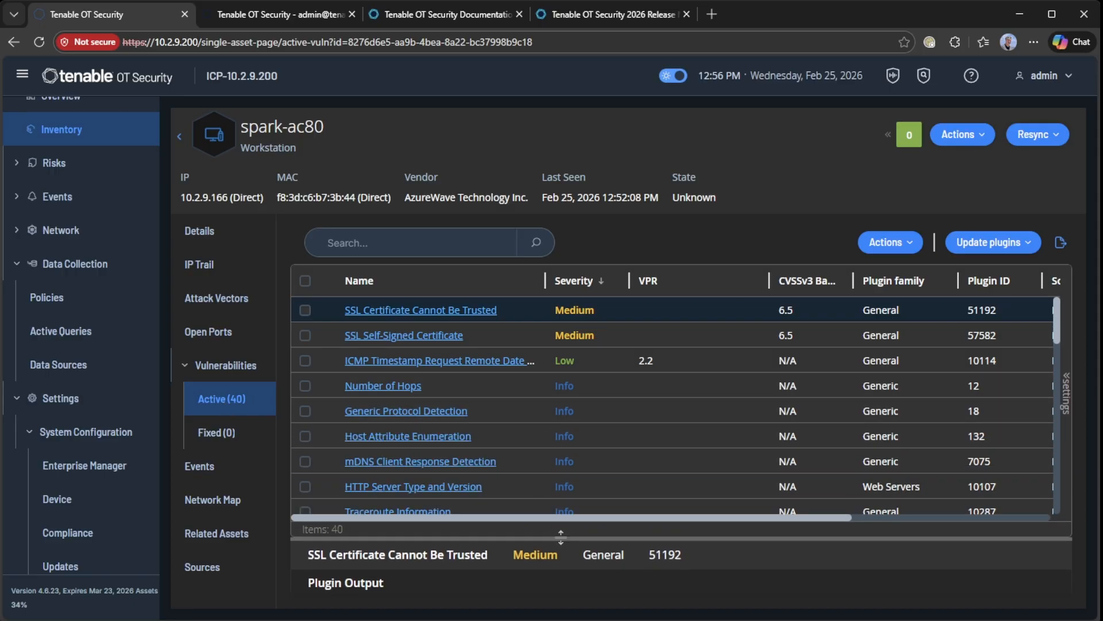
pyautogui.click(602, 310)
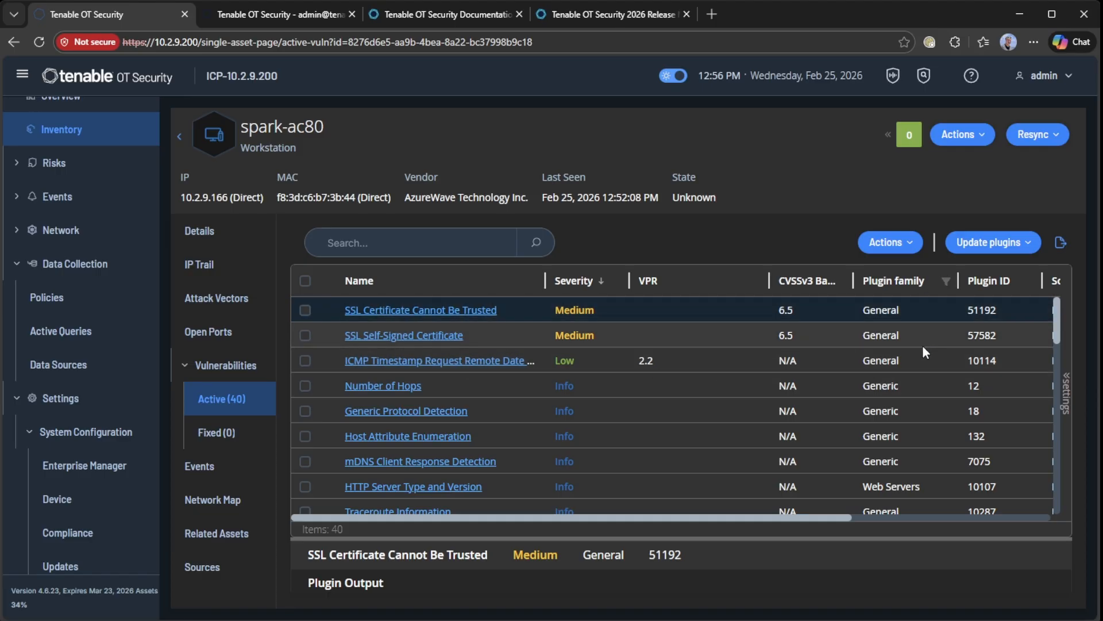
pyautogui.scroll(-10, 460, 374)
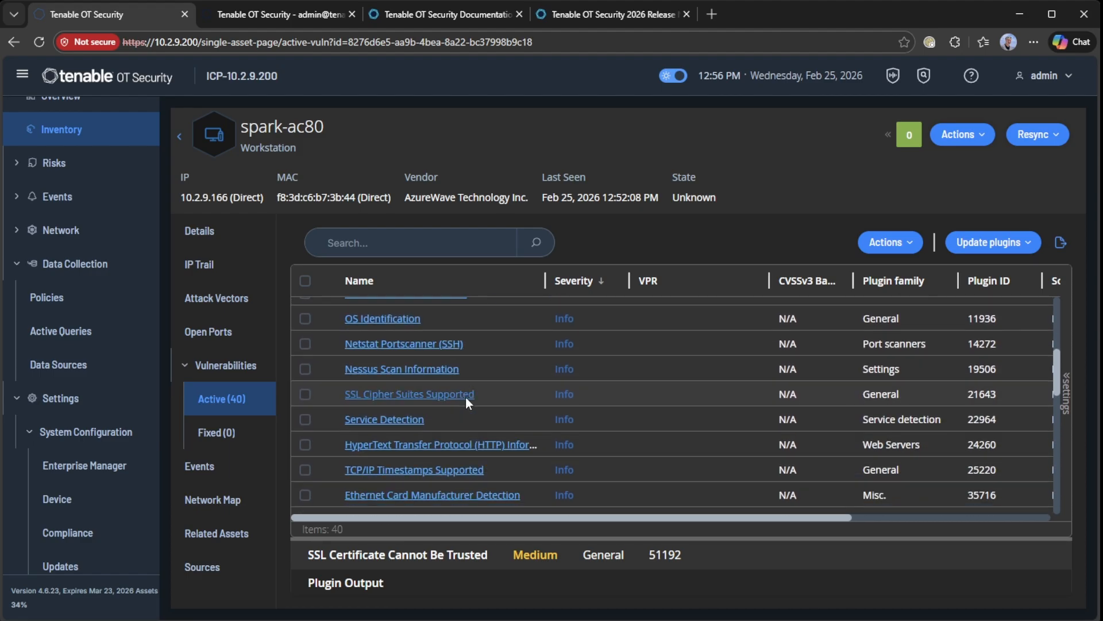
pyautogui.scroll(10, 466, 402)
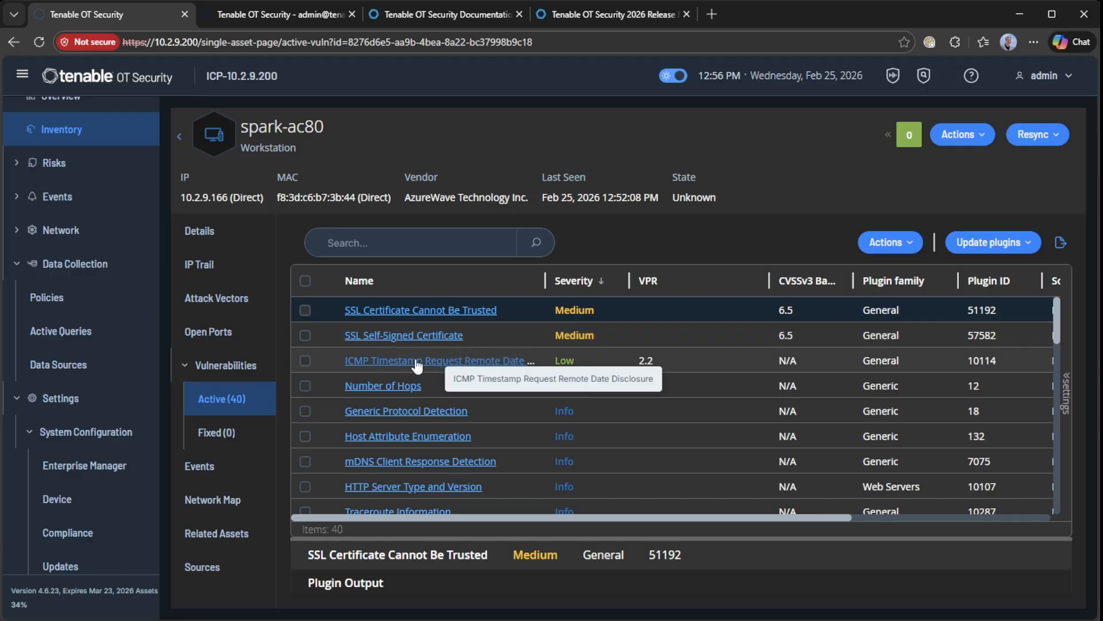
pyautogui.scroll(-5, 580, 418)
pyautogui.scroll(-10, 598, 427)
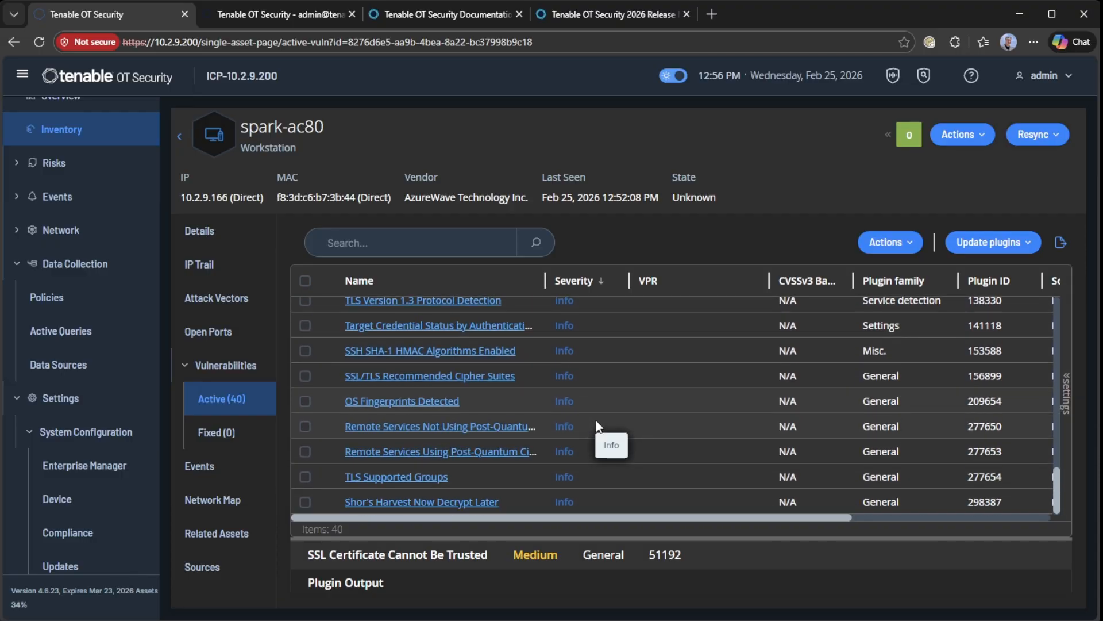
pyautogui.scroll(5, 625, 428)
pyautogui.scroll(8, 625, 430)
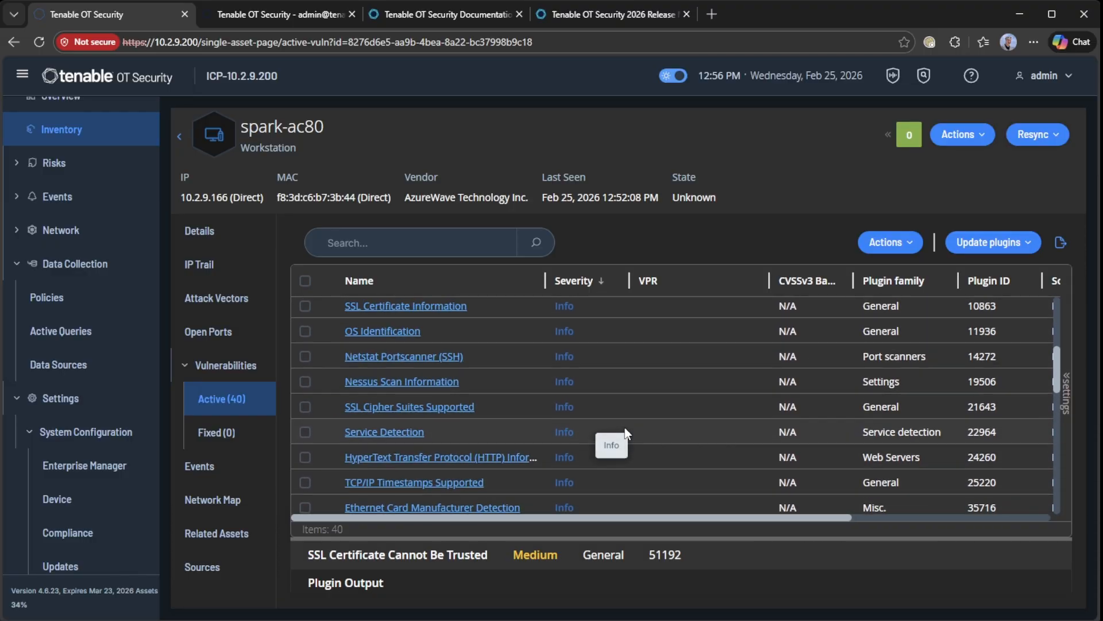